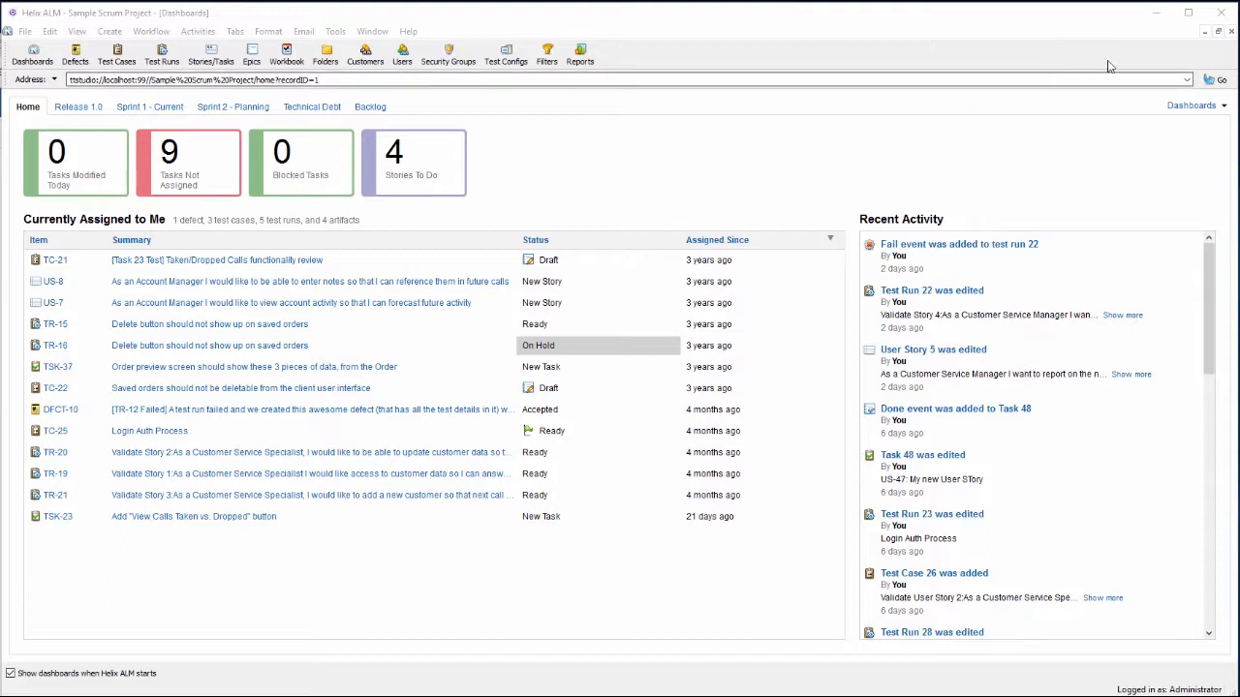
Close the dashboards window and enable JIRA integration in the project's JIRA integration settings
click(1230, 31)
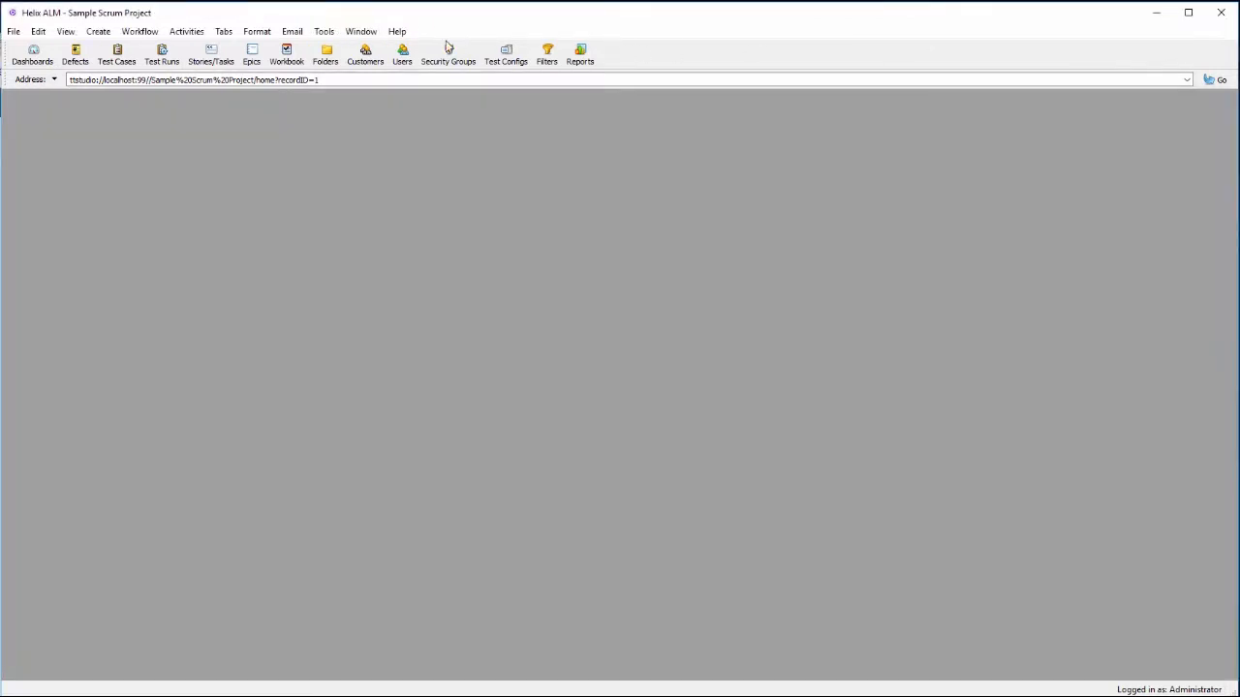
click(324, 31)
mouse_move(339, 48)
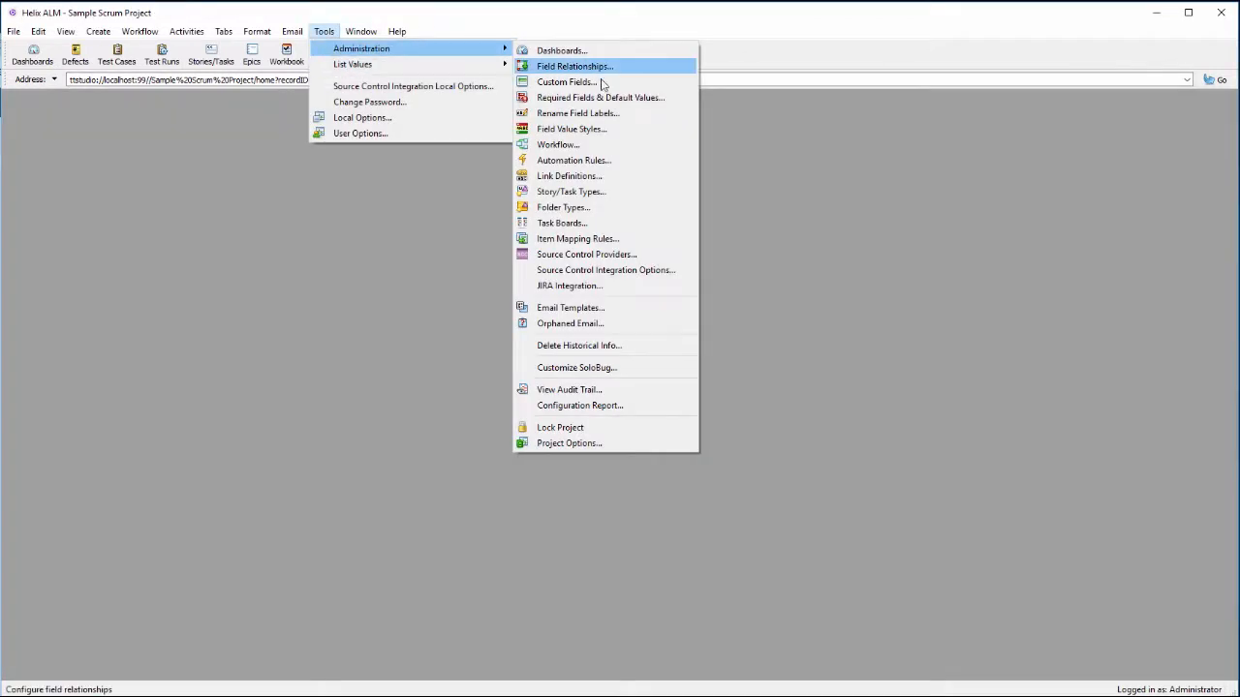
click(622, 288)
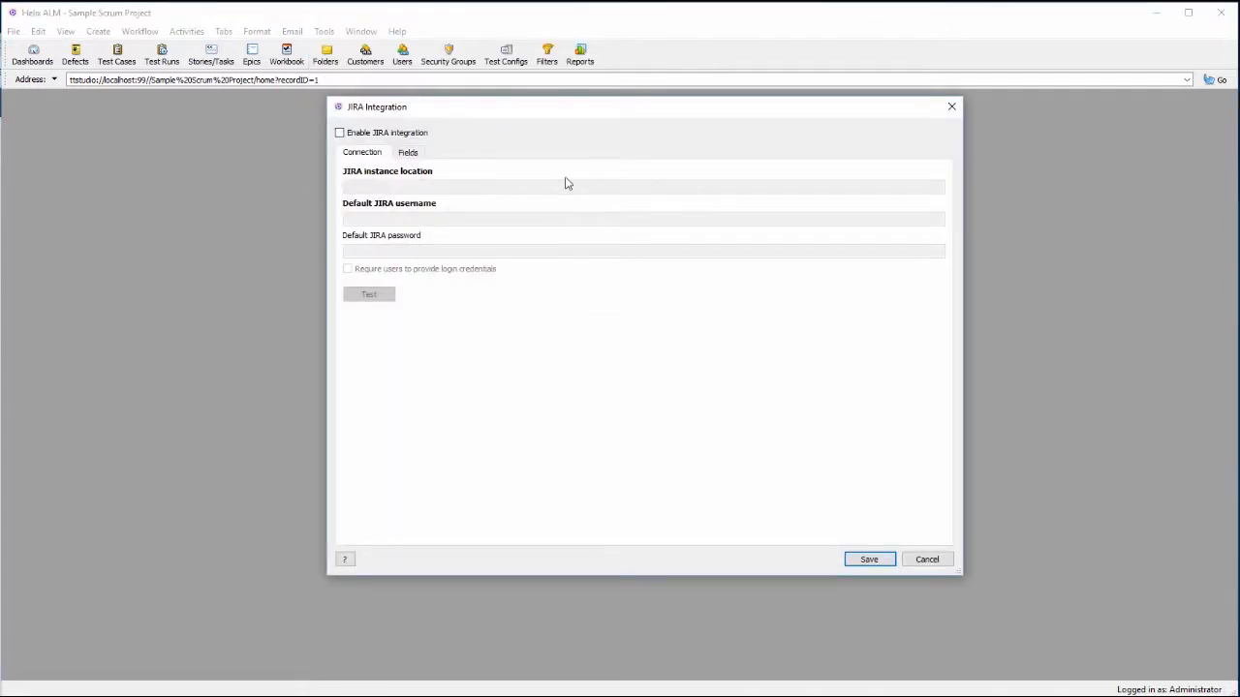
click(397, 134)
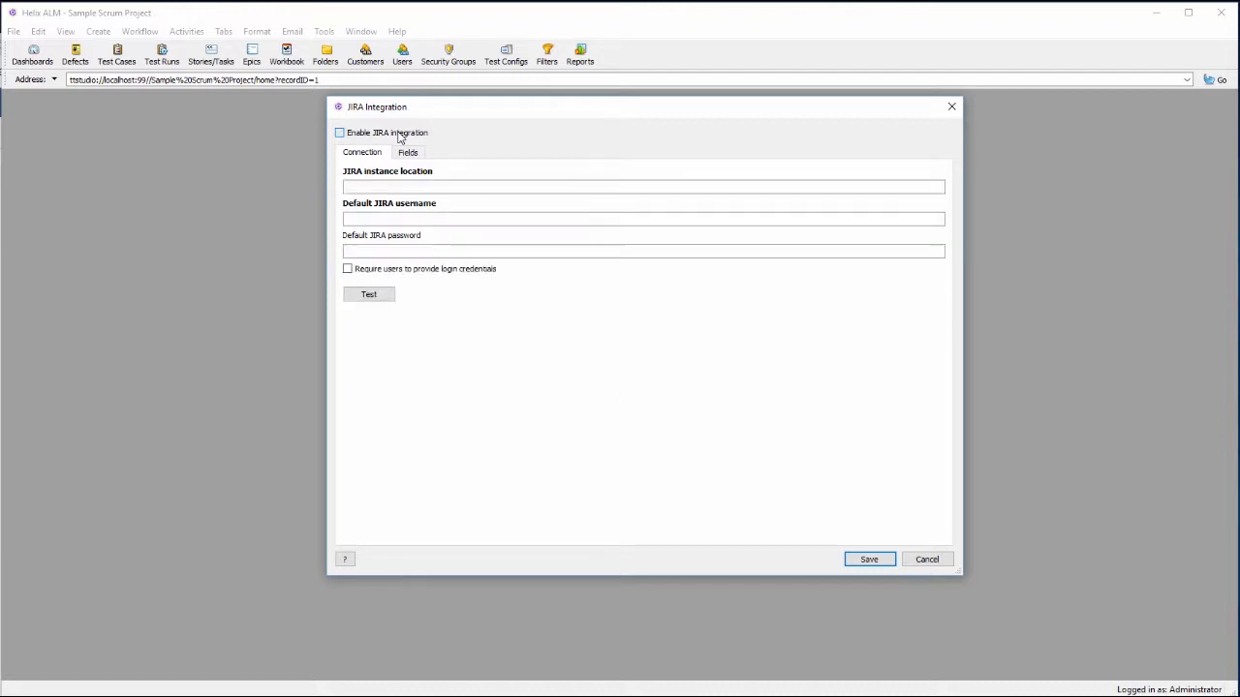
click(395, 186)
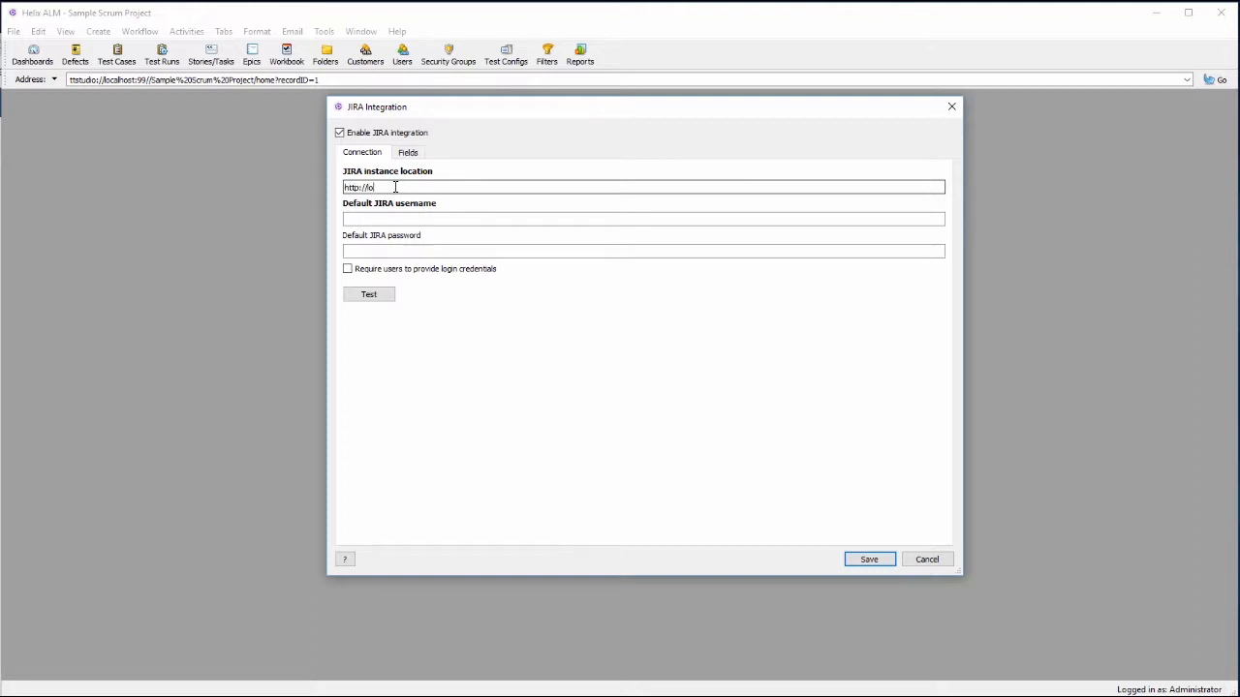
text(http://localhost:8080)
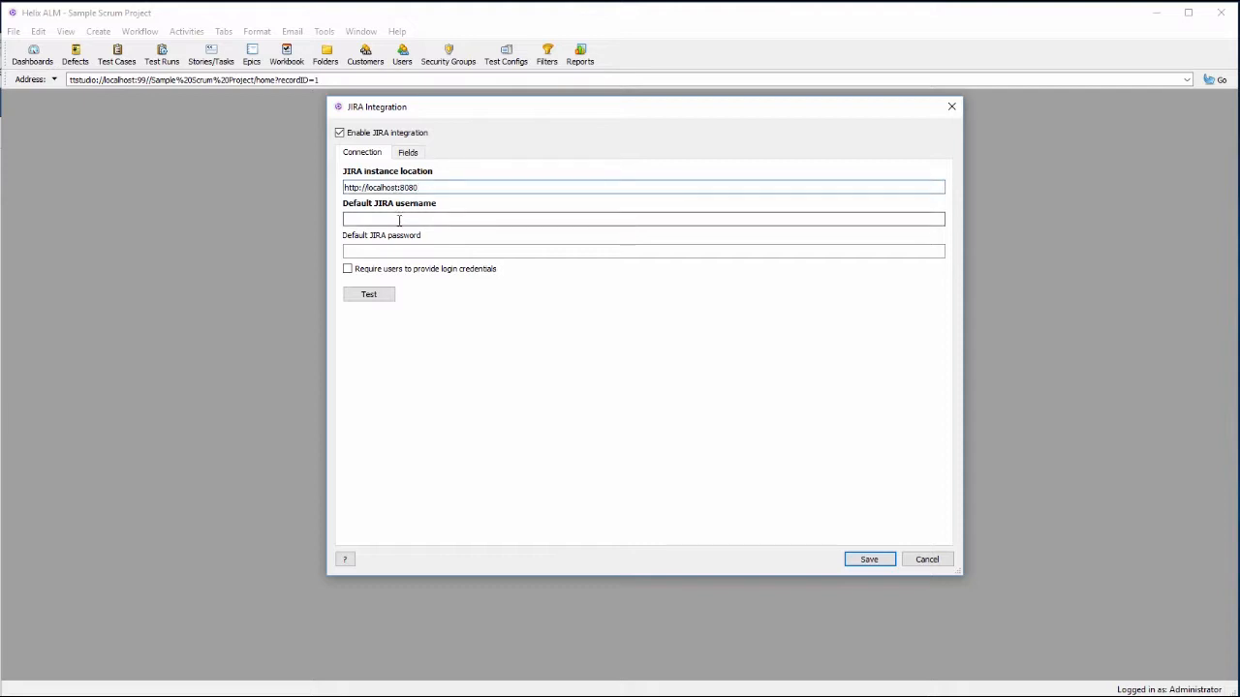
click(398, 221)
text(nico)
key(Tab)
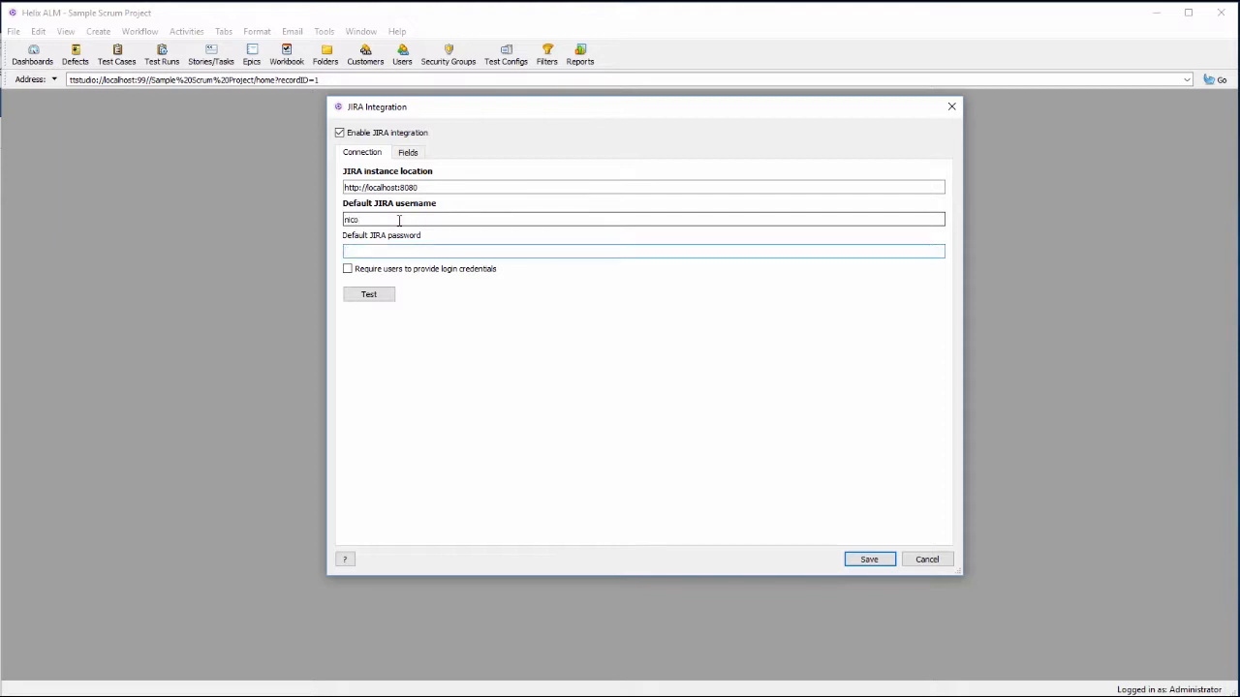
text(••••••)
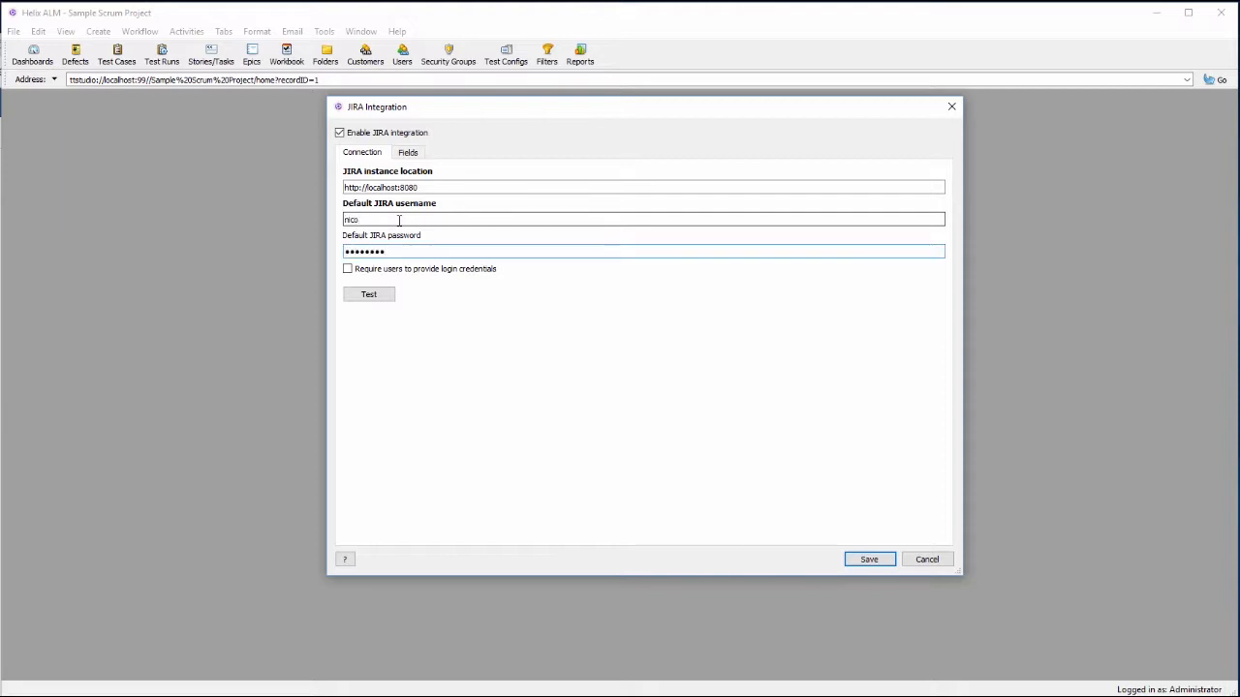
Require users to provide login credentials and test the JIRA connection
click(379, 275)
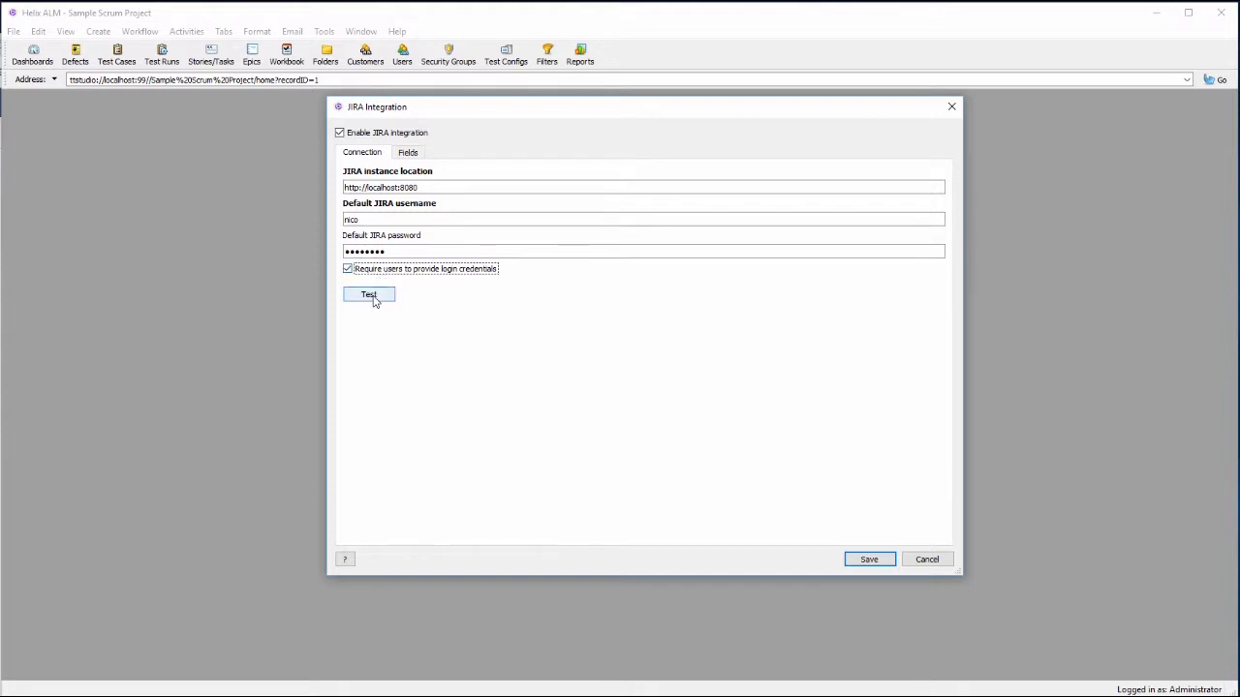
click(374, 299)
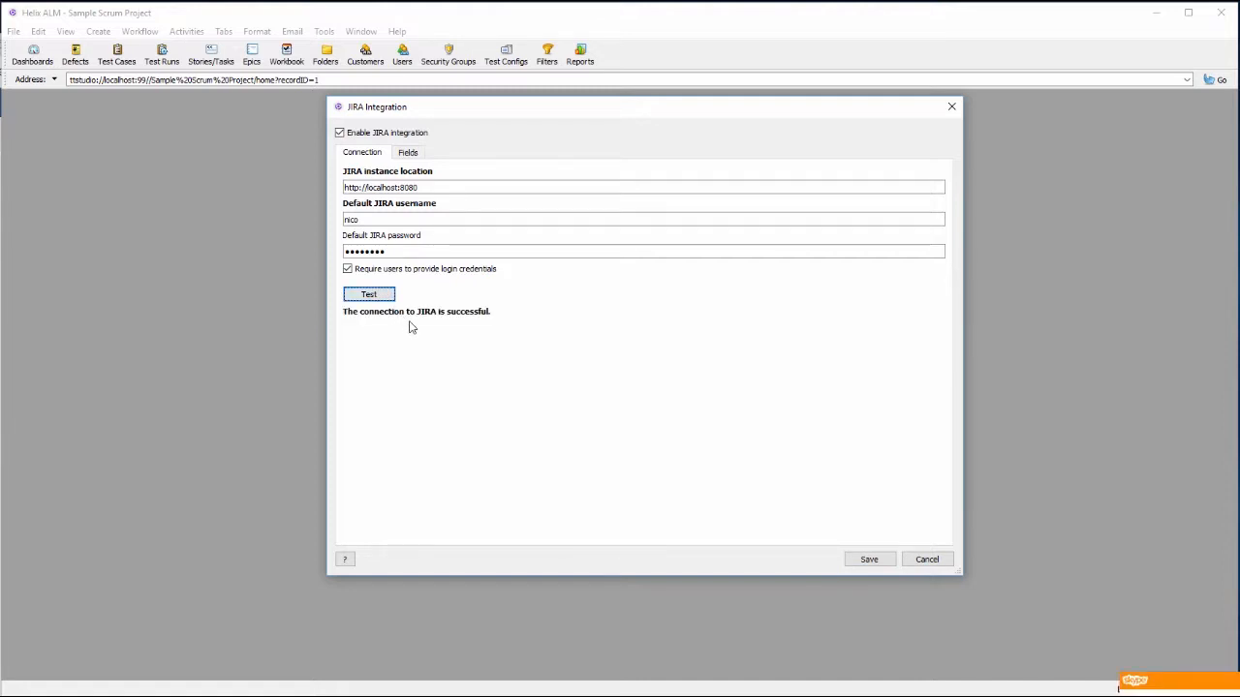
Review the JIRA projects, issue types and fields available for creating JIRA issues
click(408, 153)
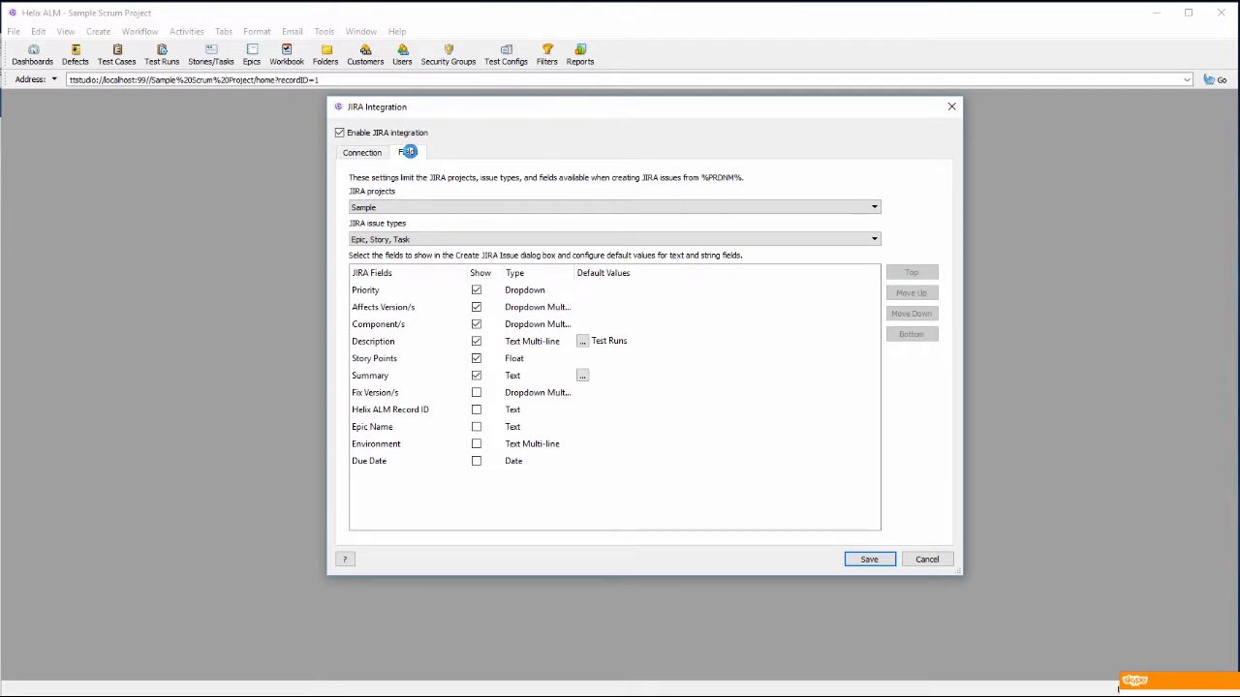
click(404, 207)
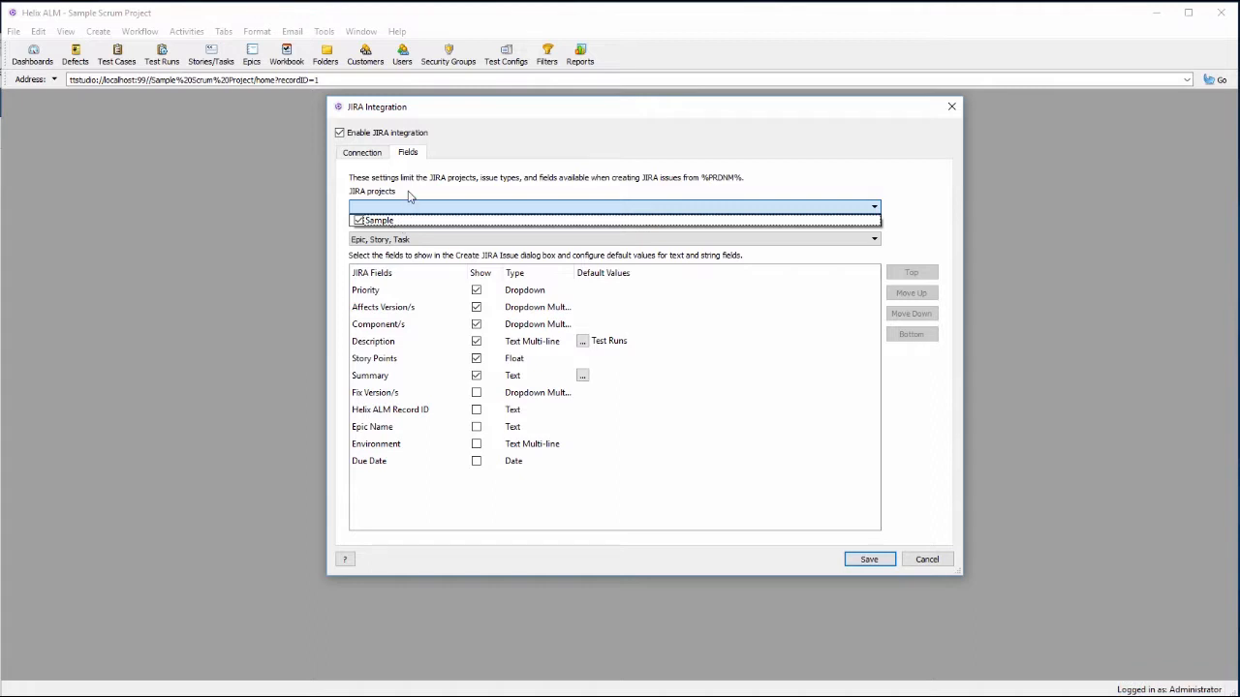
click(410, 196)
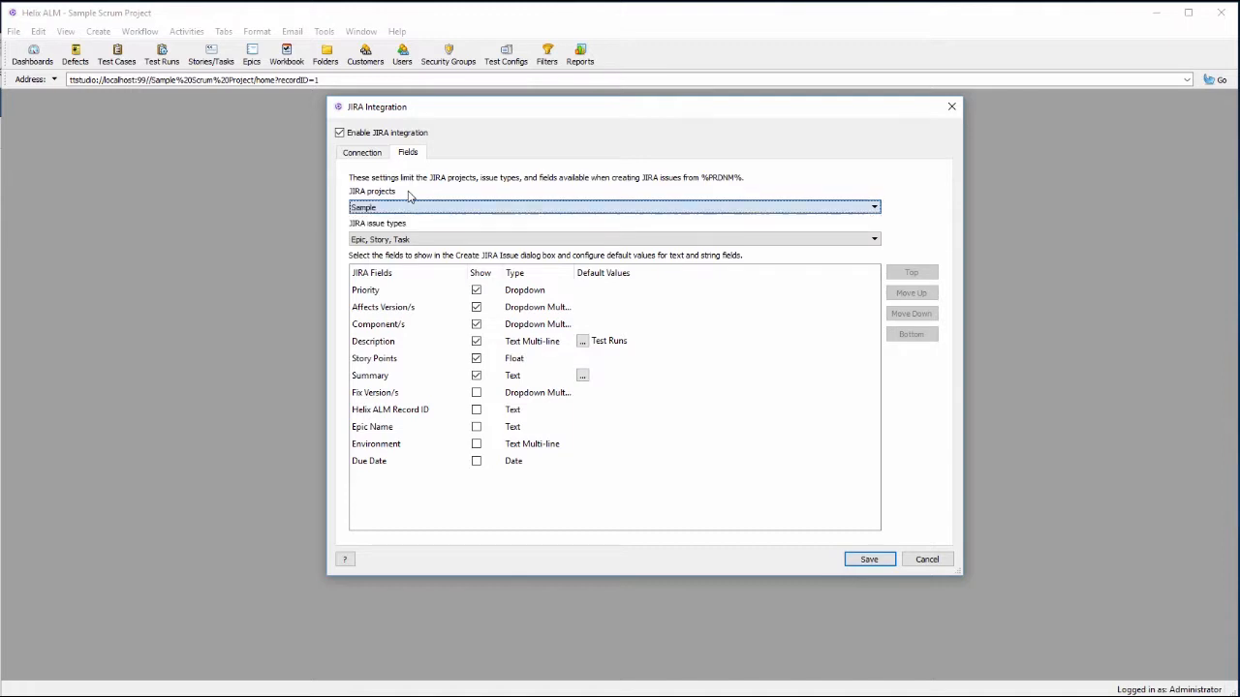
click(409, 240)
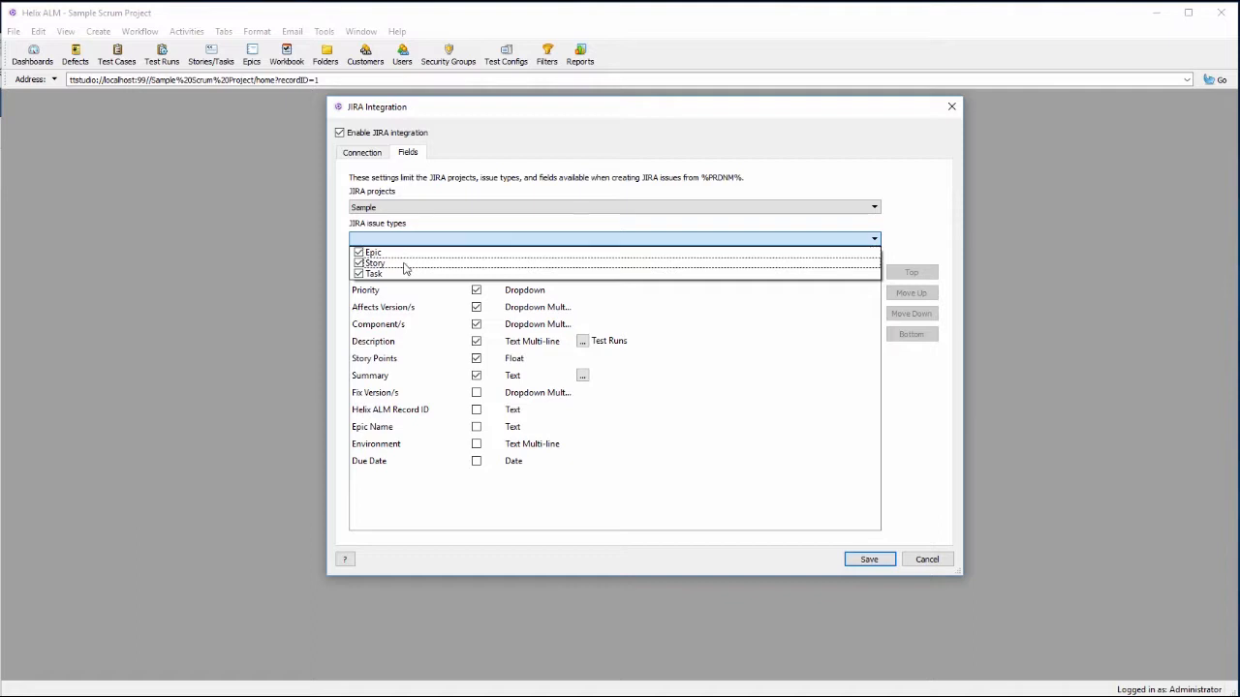
click(415, 226)
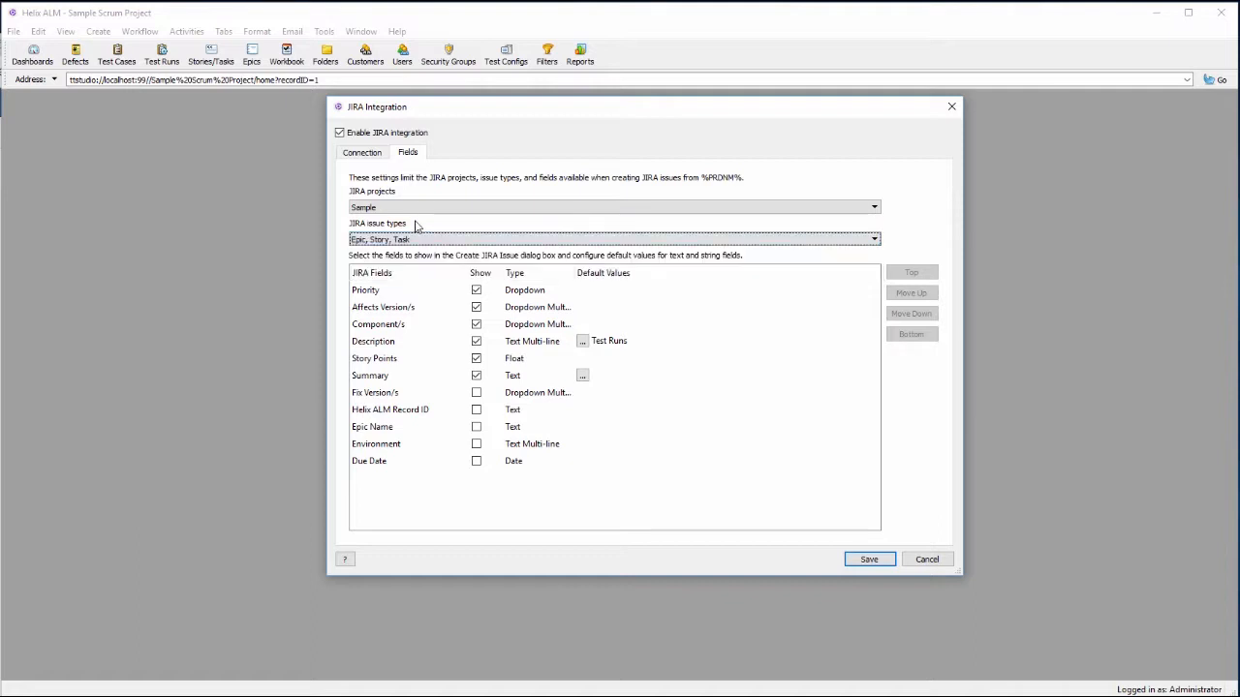
click(406, 293)
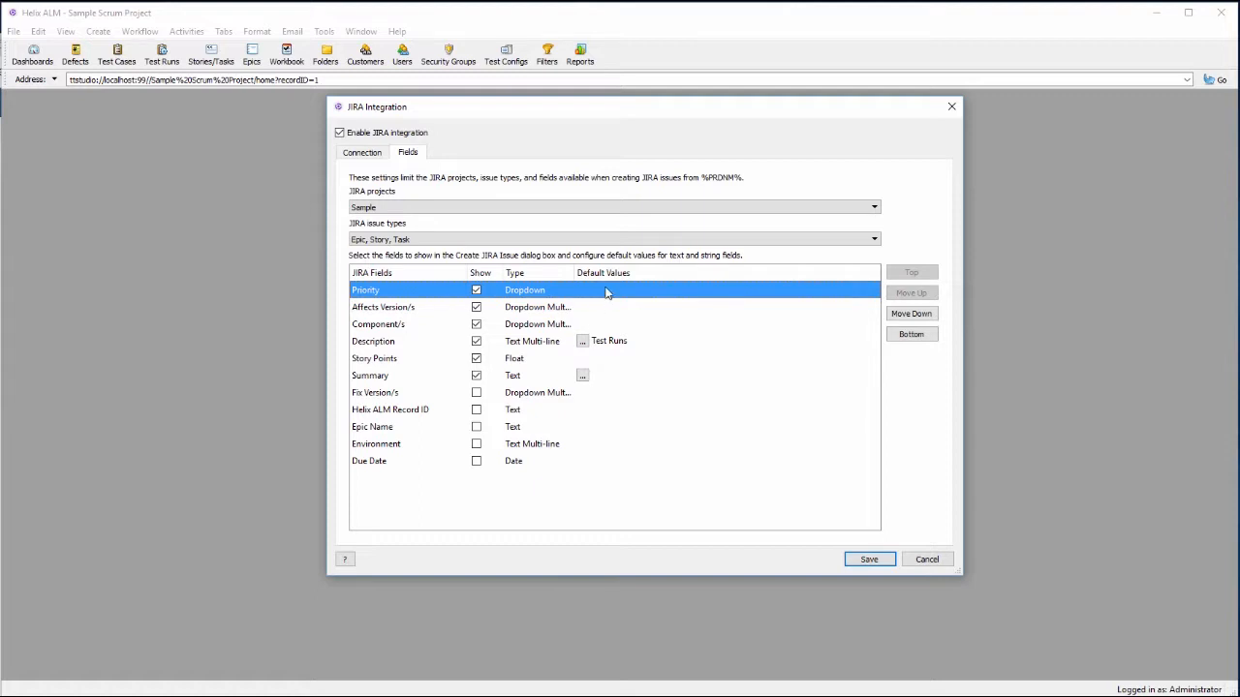
click(545, 310)
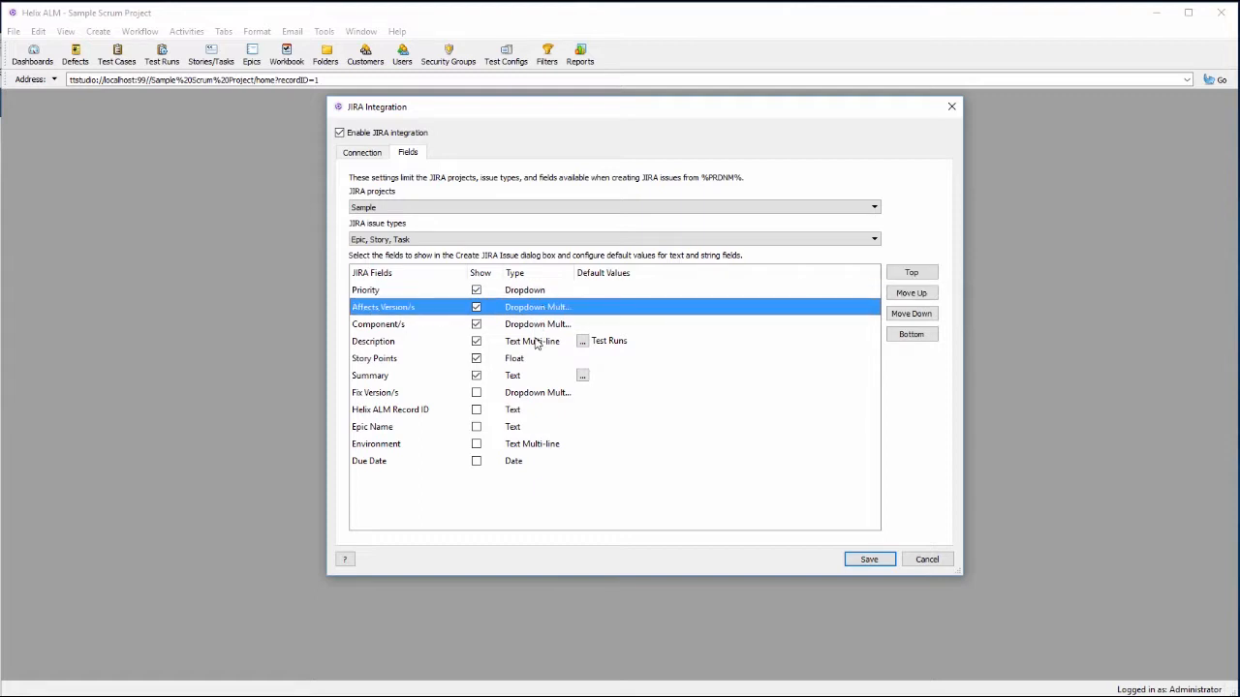
Open the default values of the JIRA Description field and examine the entry for Test Runs
click(587, 345)
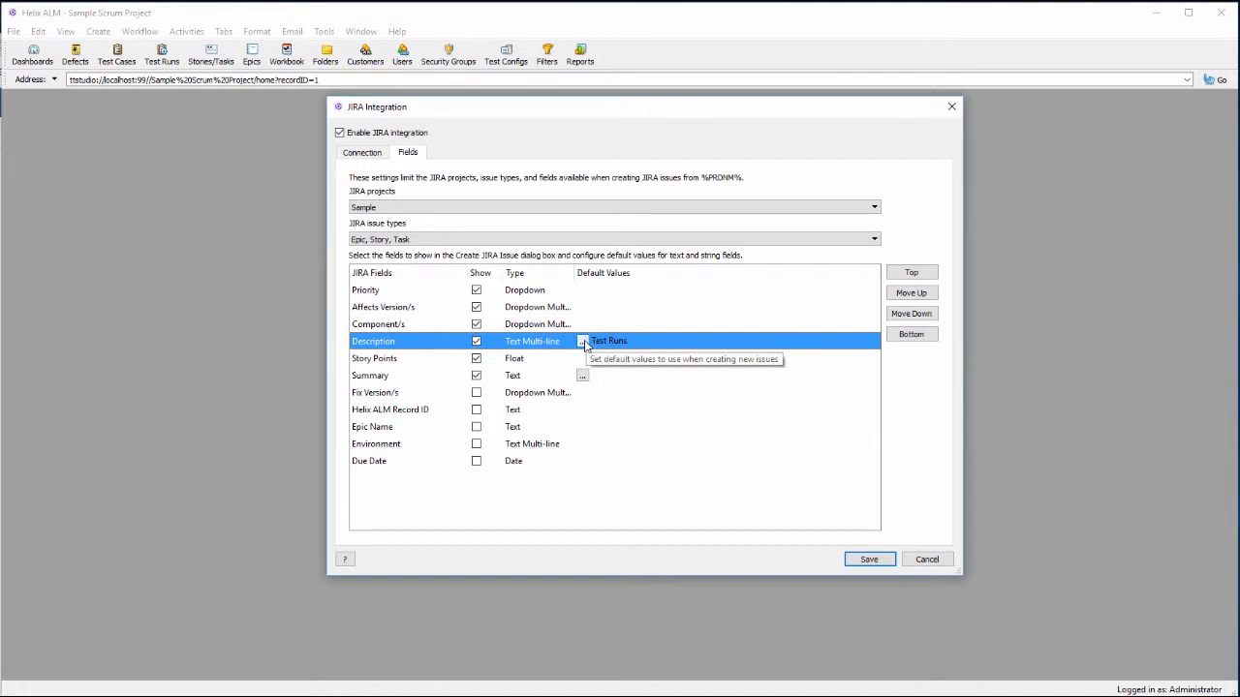
click(583, 343)
click(504, 309)
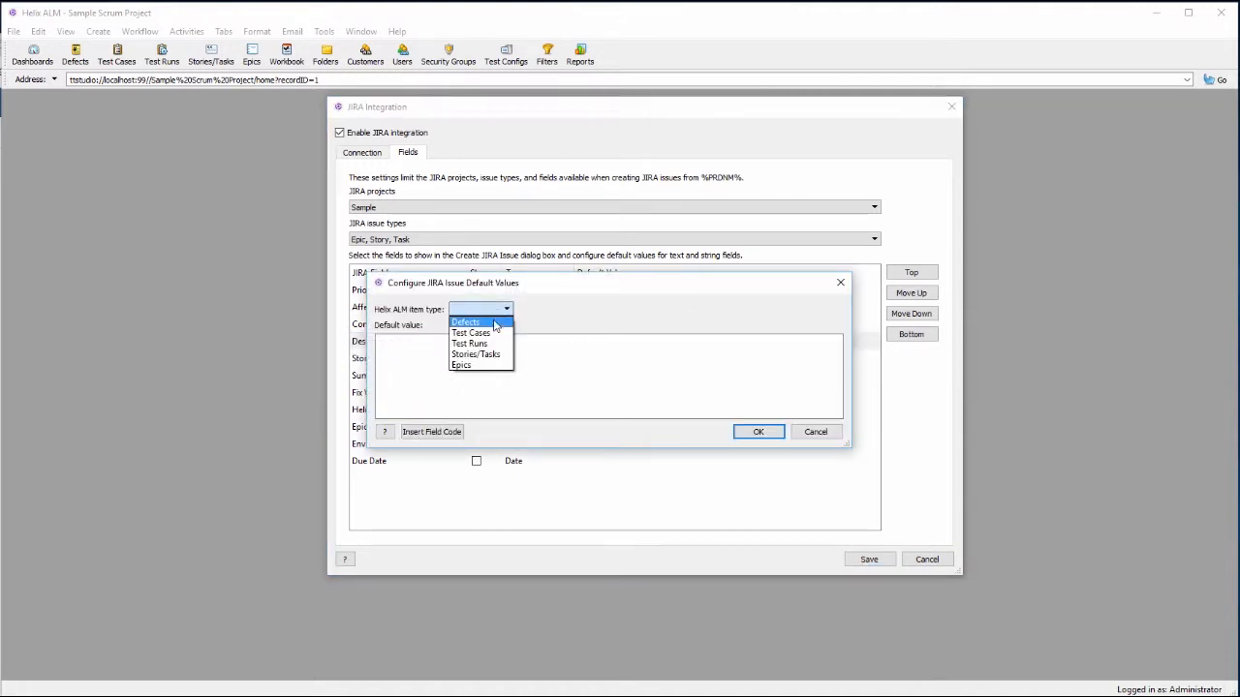
click(474, 343)
drag(426, 345, 369, 341)
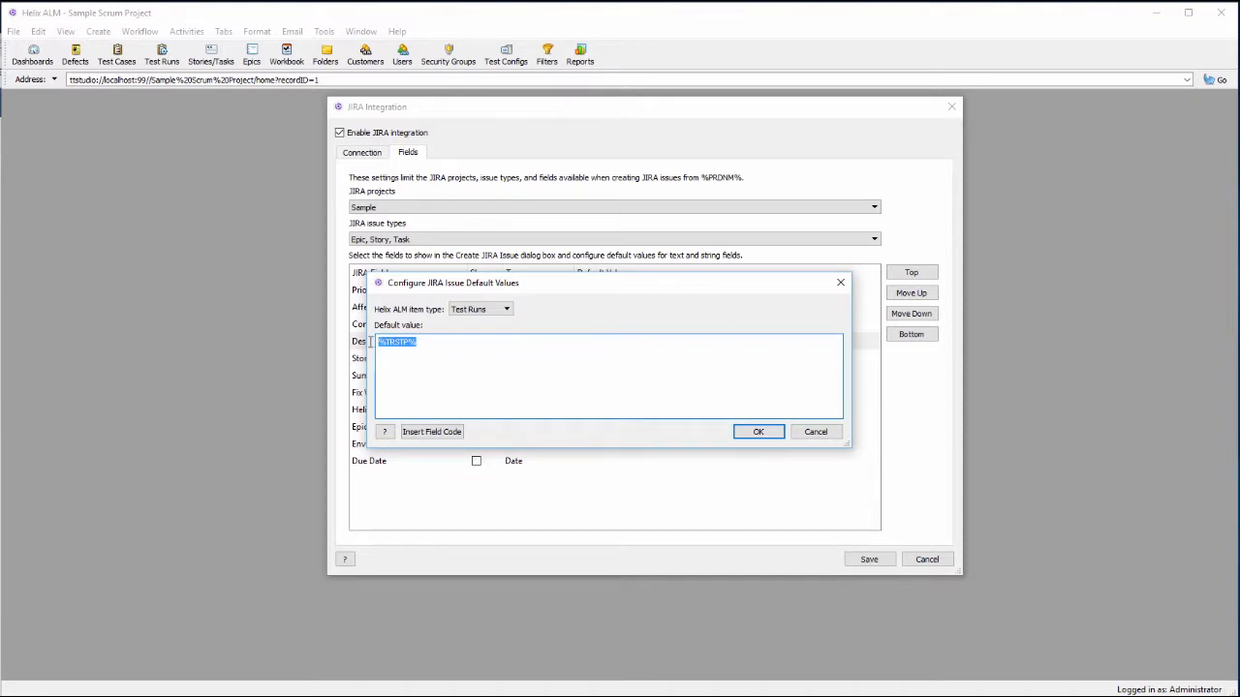
Search the Test Runs field codes for "step" and look at the Steps field without inserting it
click(431, 432)
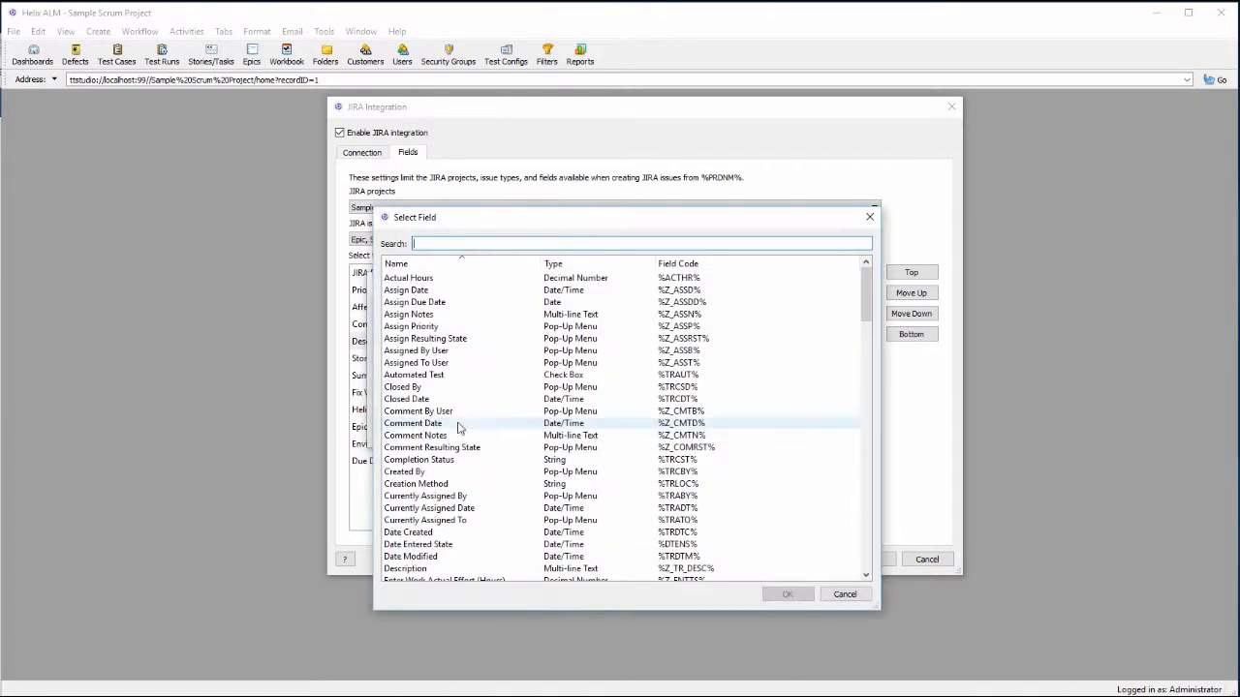
text(step)
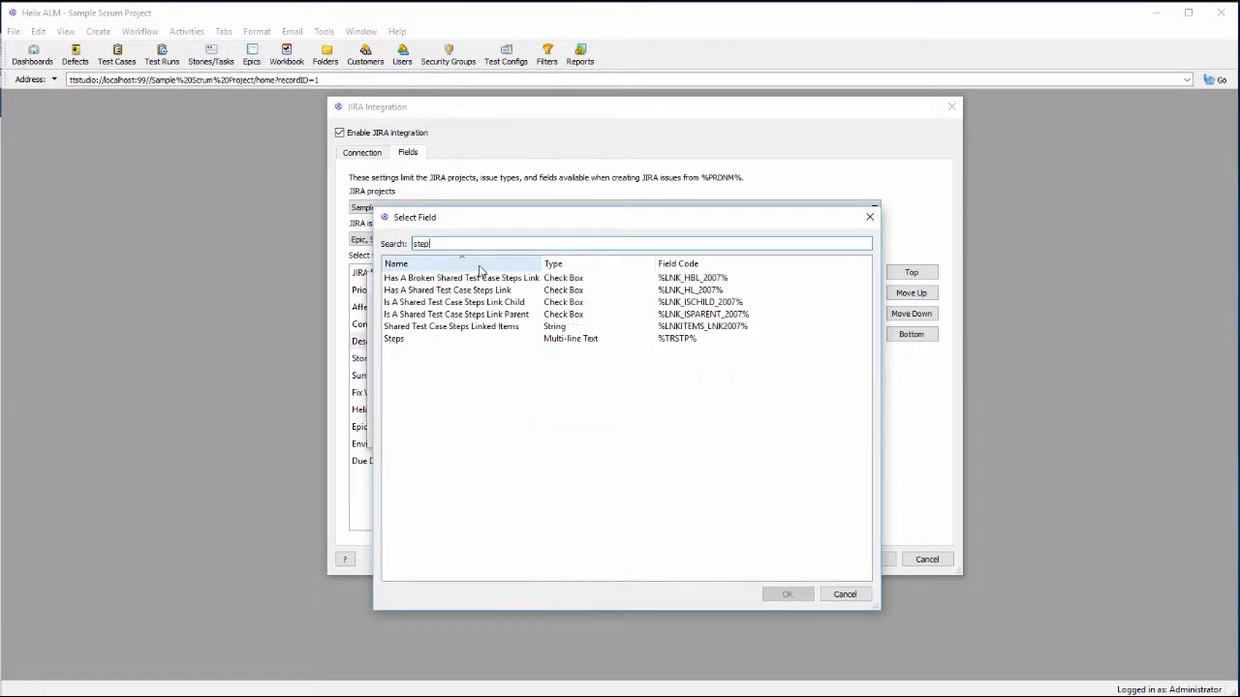
click(432, 341)
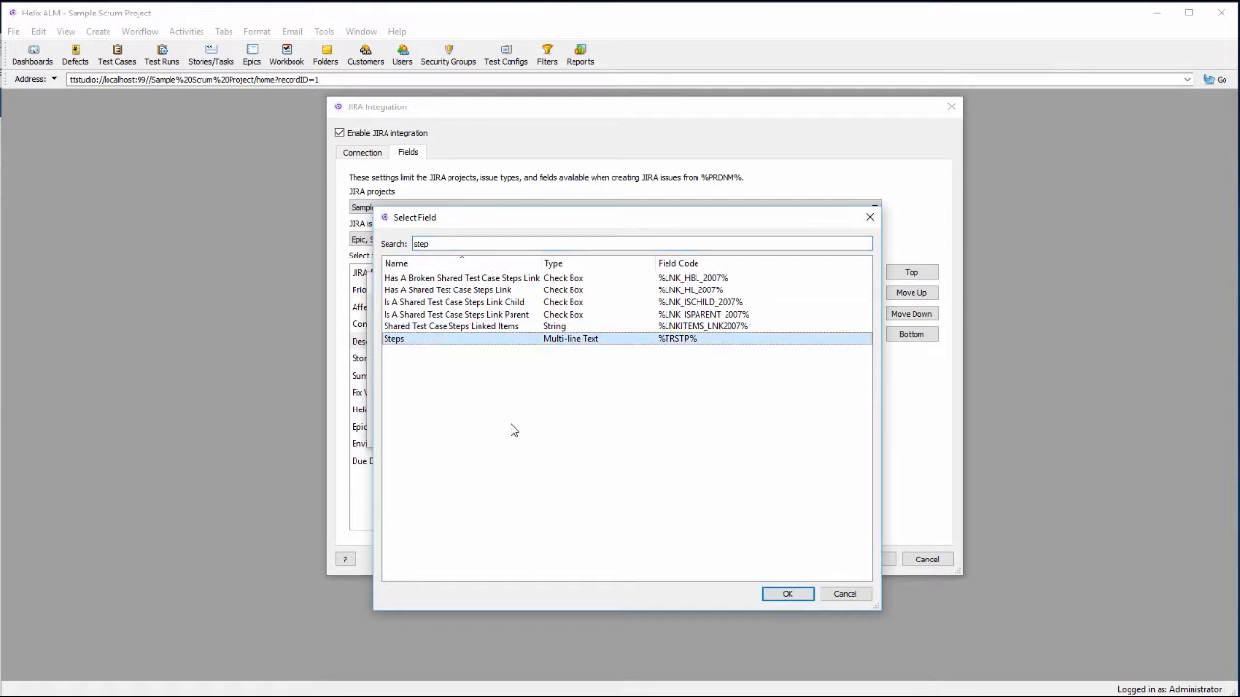
click(857, 593)
Set the Description default value for Defects to the Description field code %DESC%
click(481, 309)
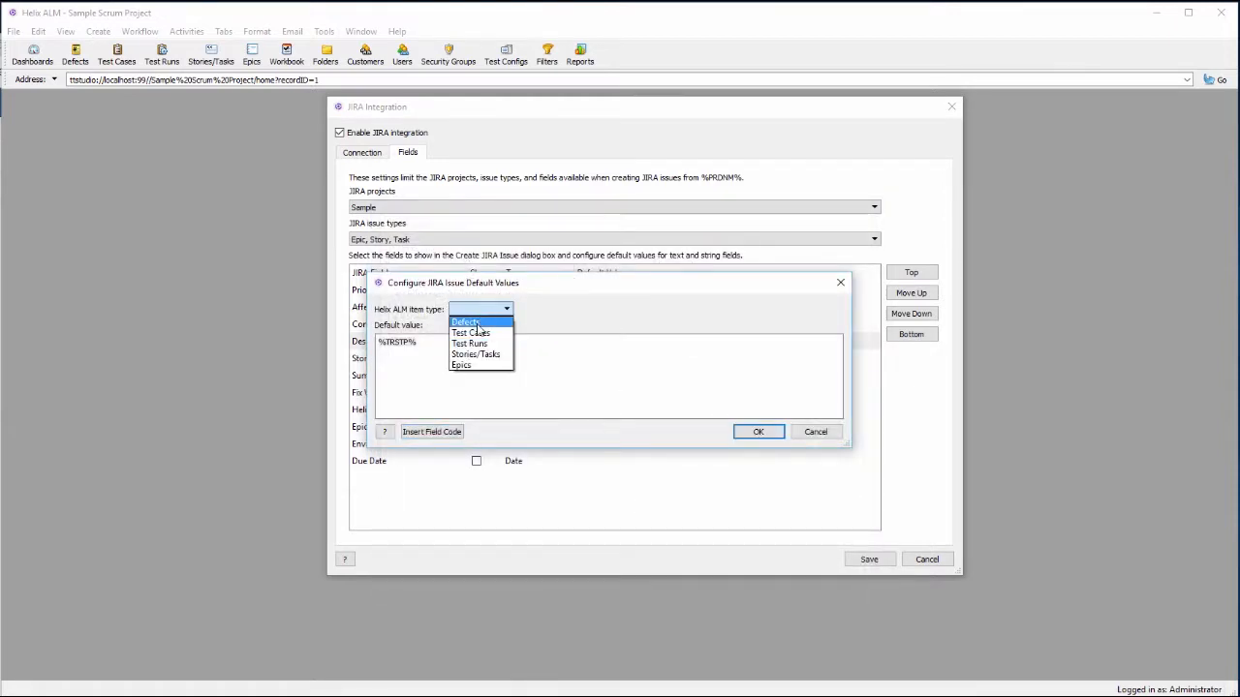
click(475, 329)
click(432, 431)
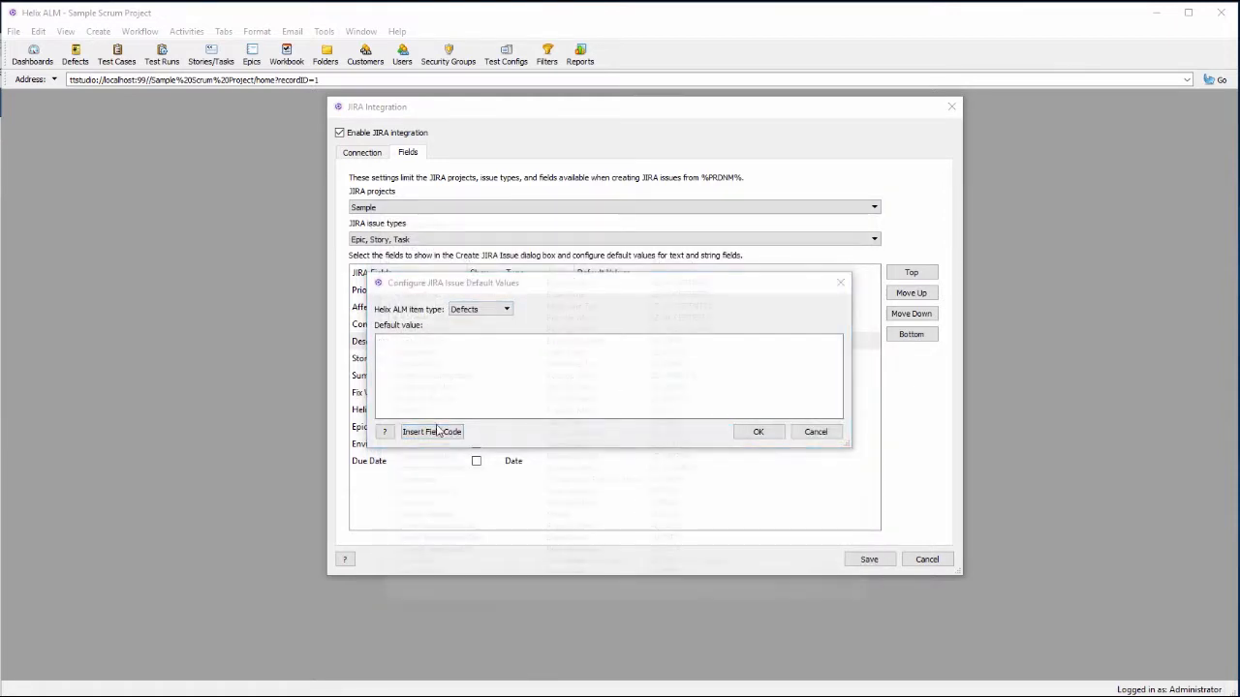
text(descr)
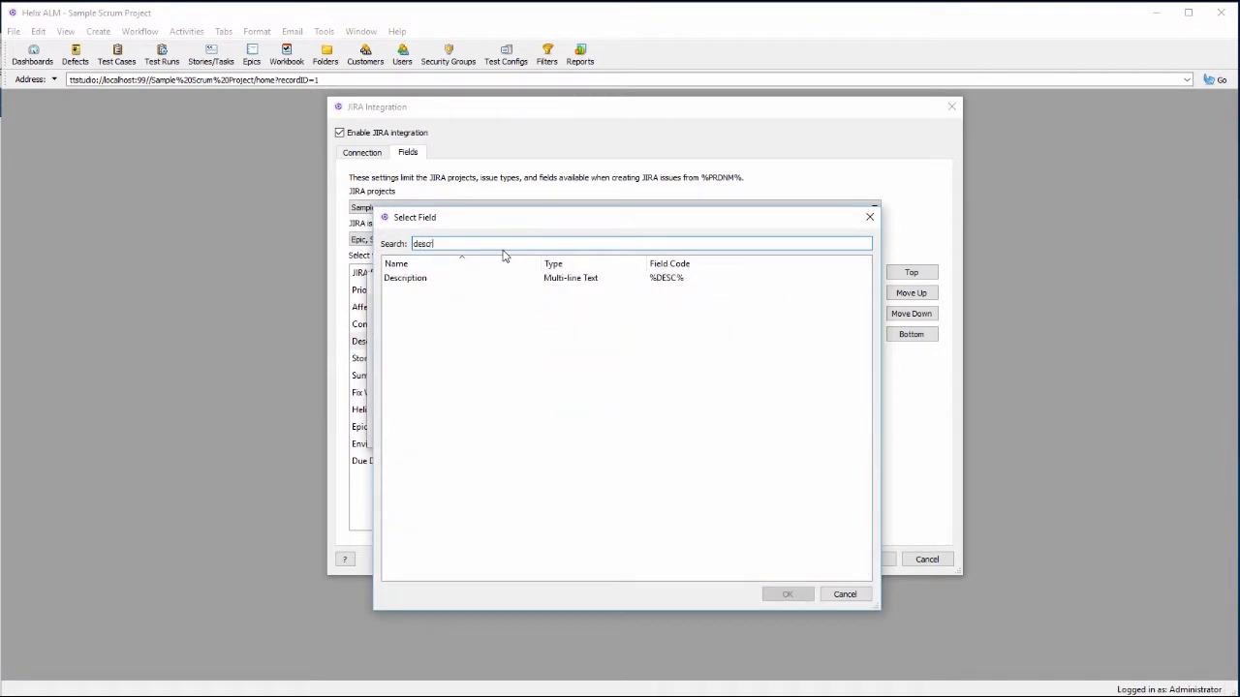
click(461, 281)
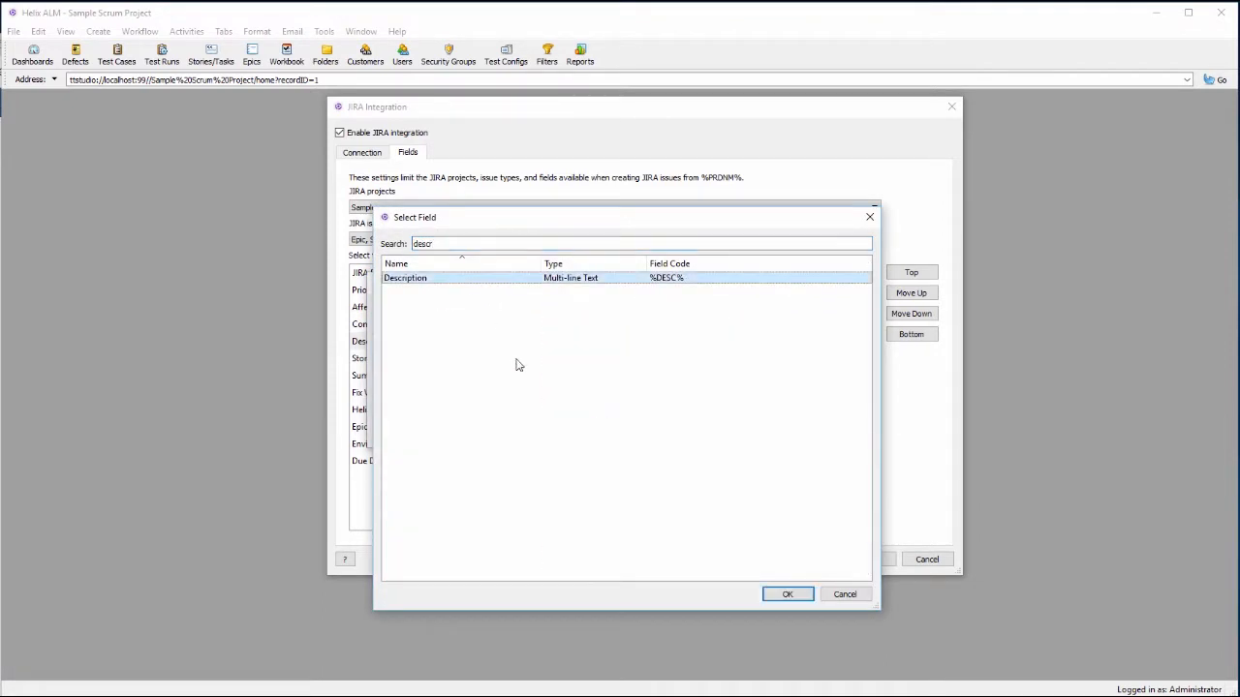
click(788, 593)
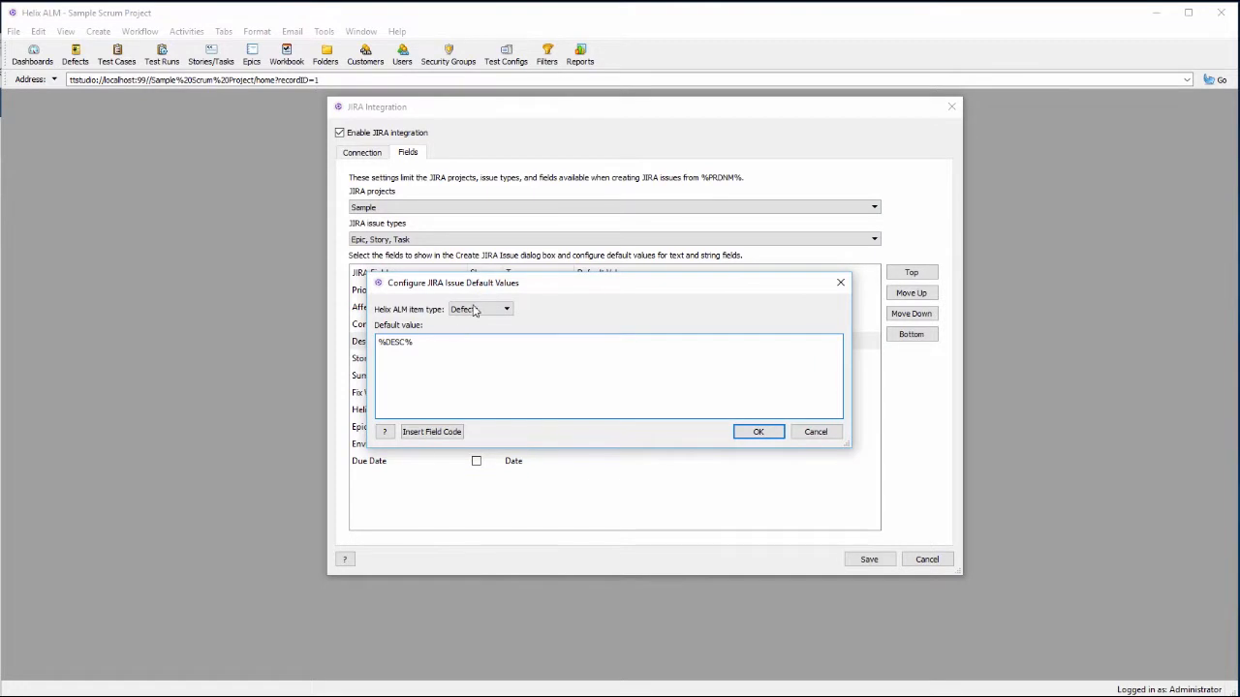
Set the Description default value for Stories/Tasks to the Description field code %RQDSC% and accept the default values
click(475, 309)
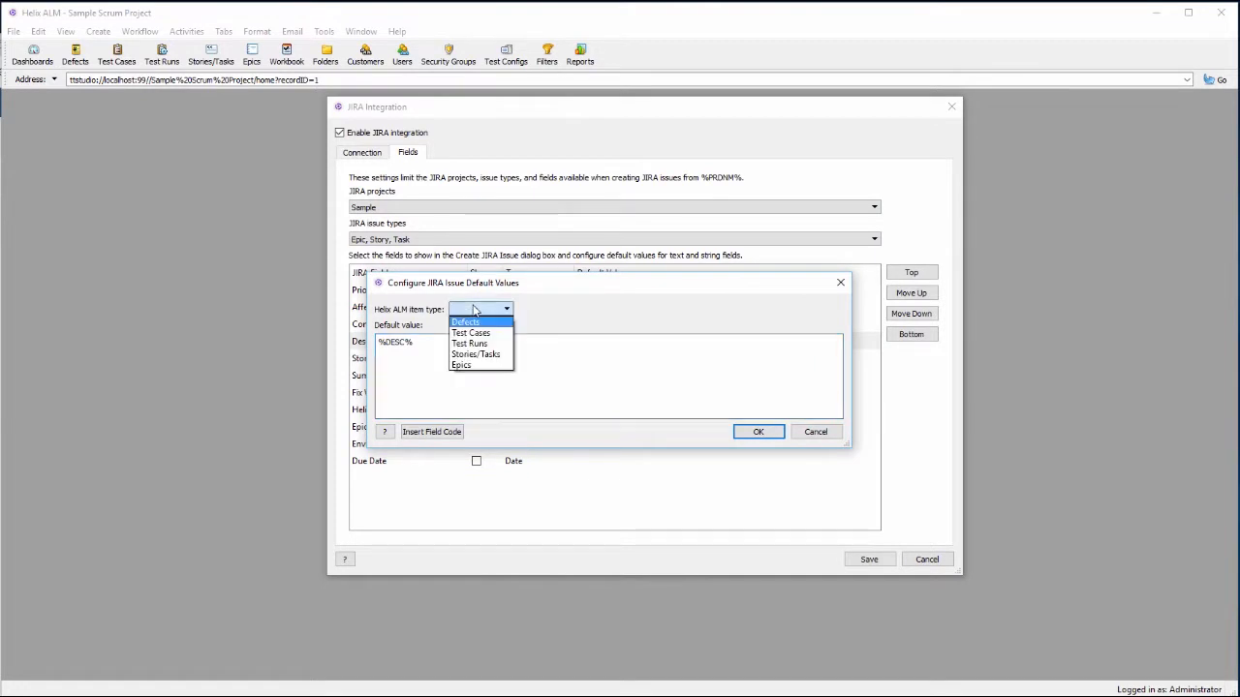
click(469, 357)
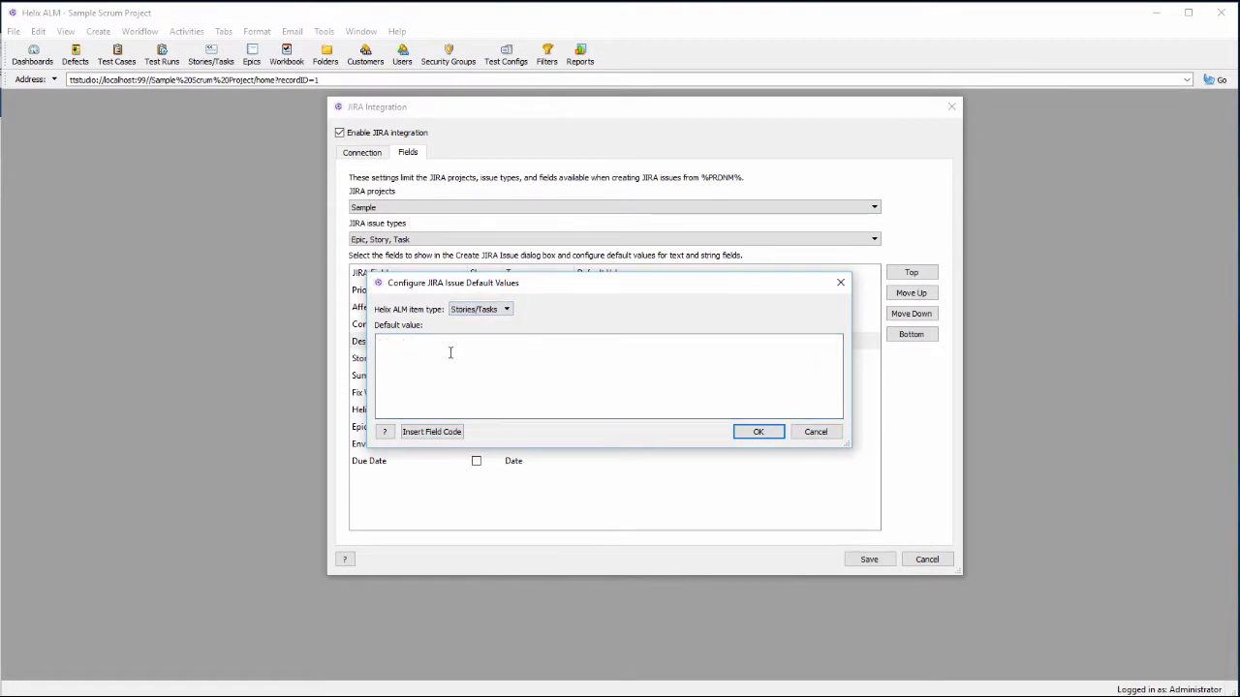
click(436, 432)
text(descr)
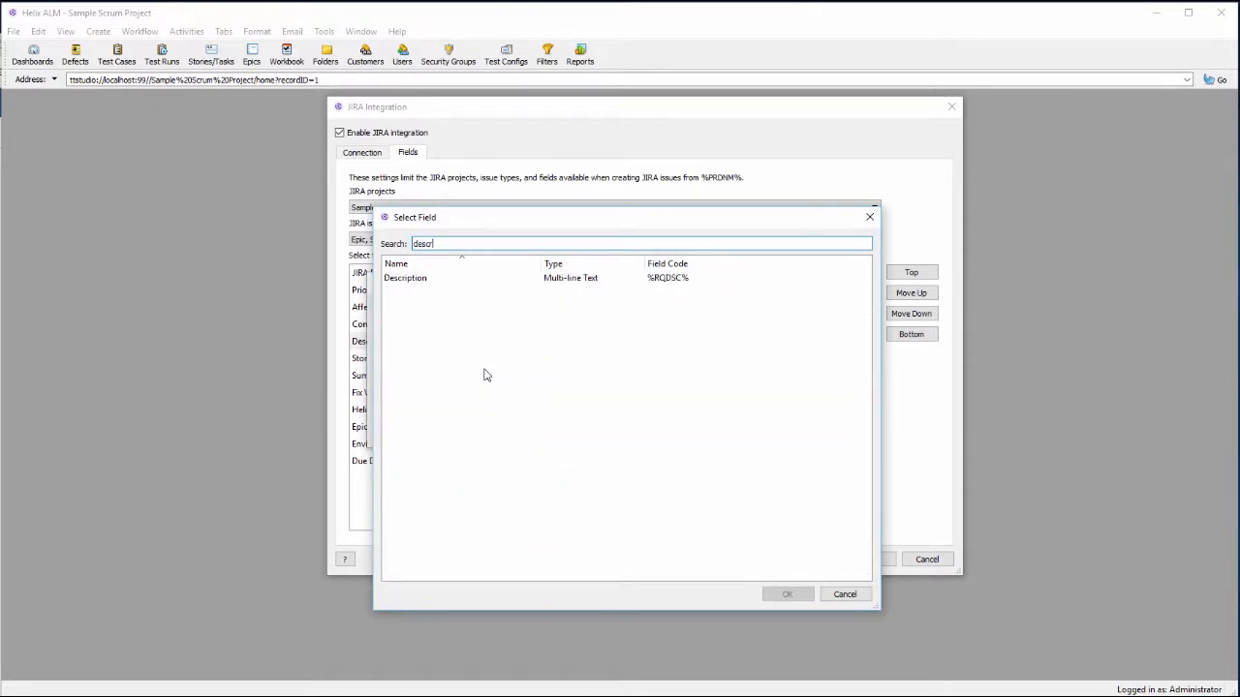
click(420, 279)
click(789, 595)
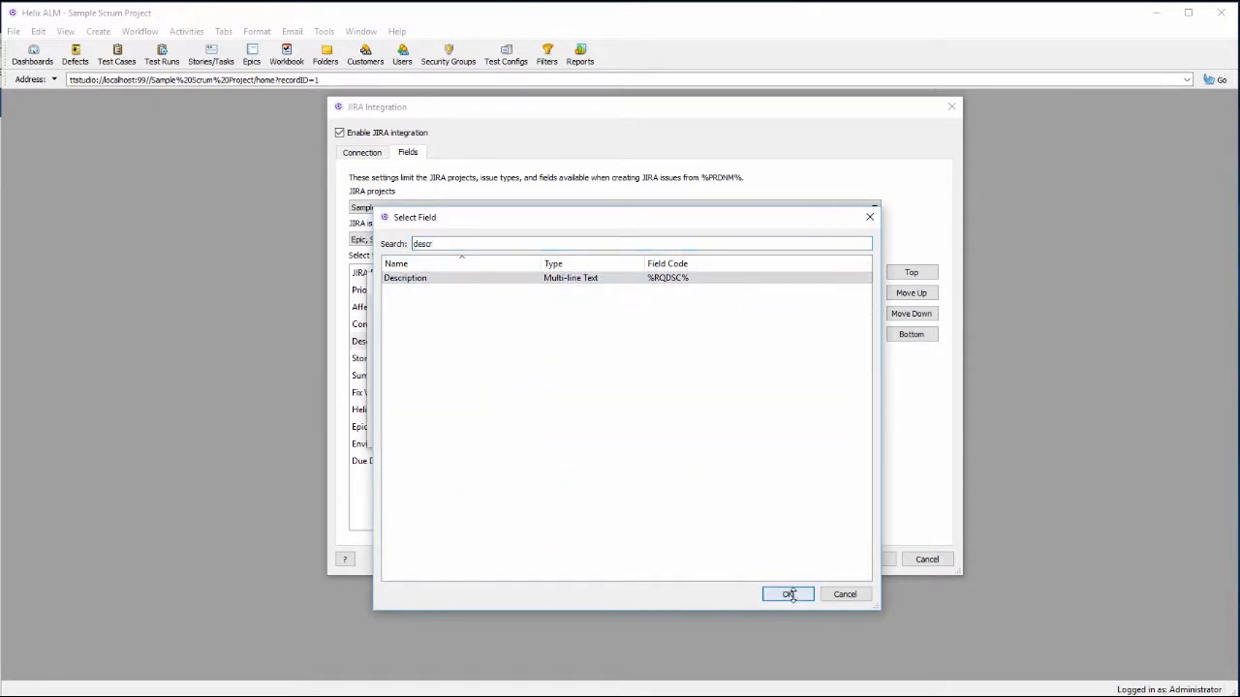
click(775, 431)
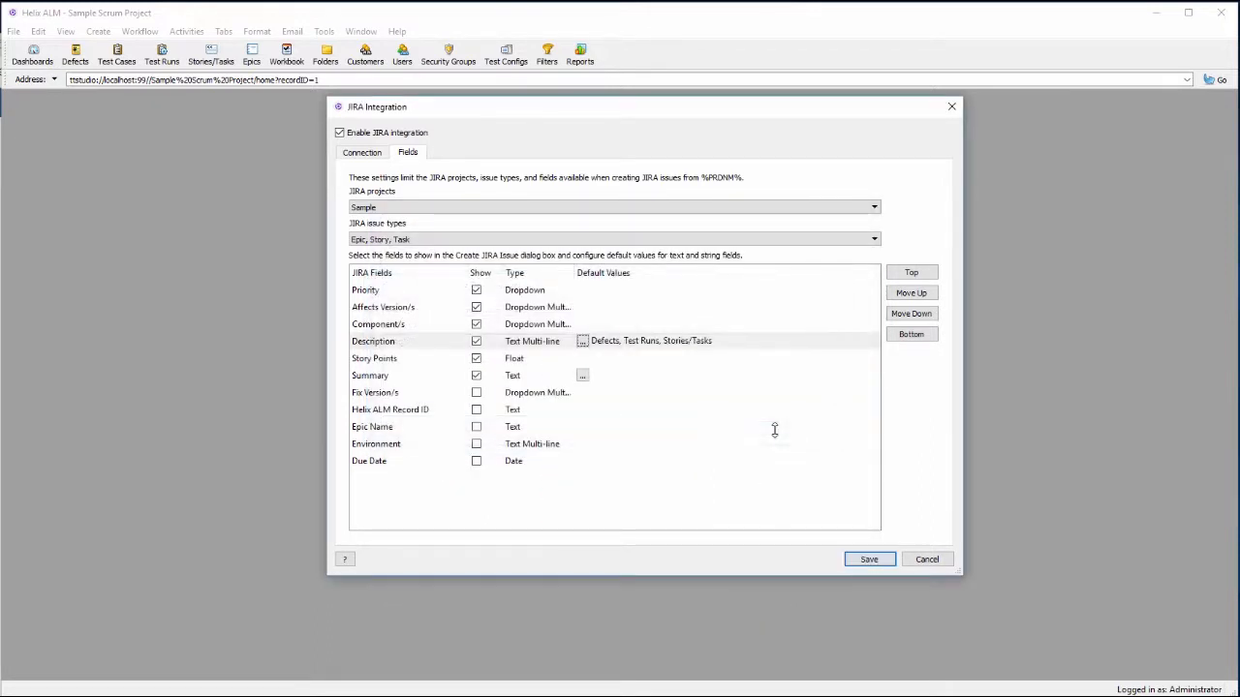
Set the default value of the JIRA Summary field for Defects to the Summary field code %SUMM%
click(582, 375)
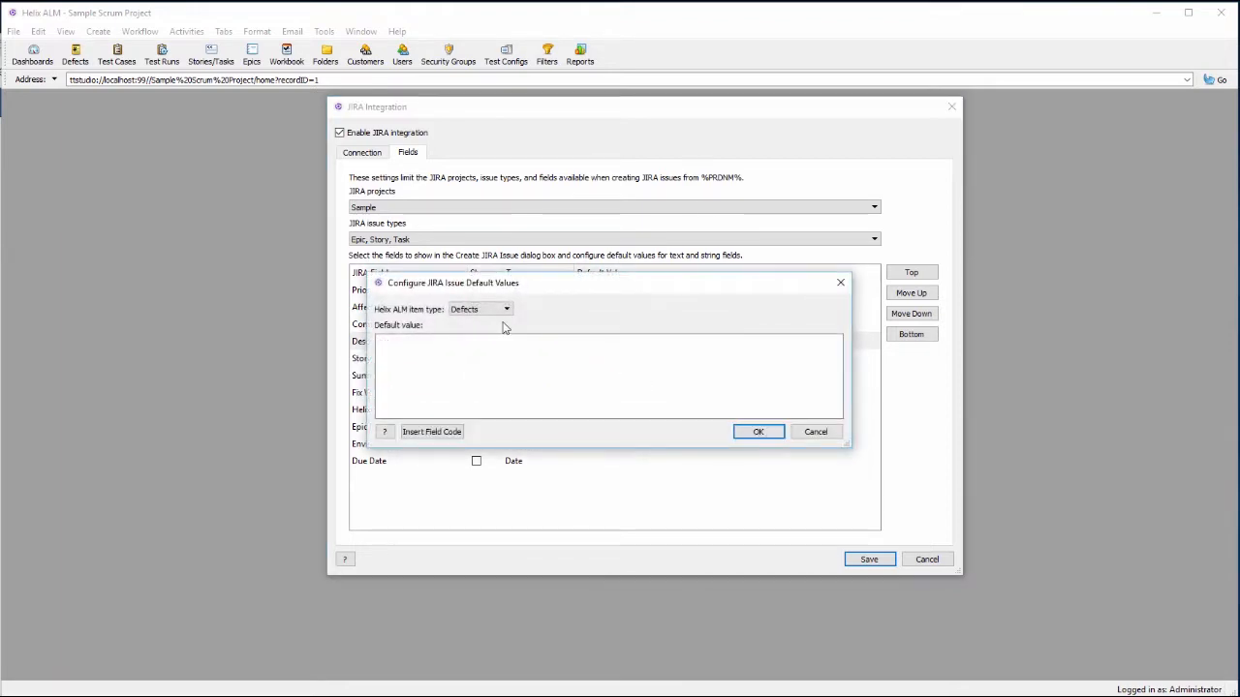
click(432, 431)
text(summ)
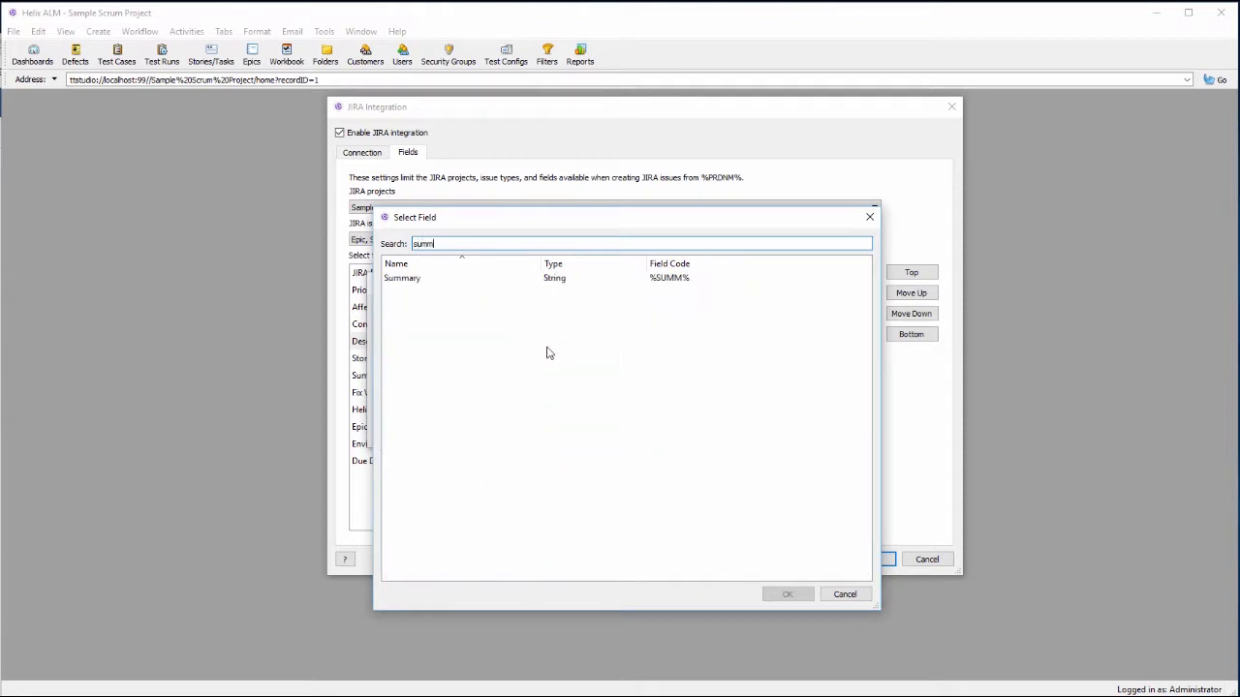
click(560, 281)
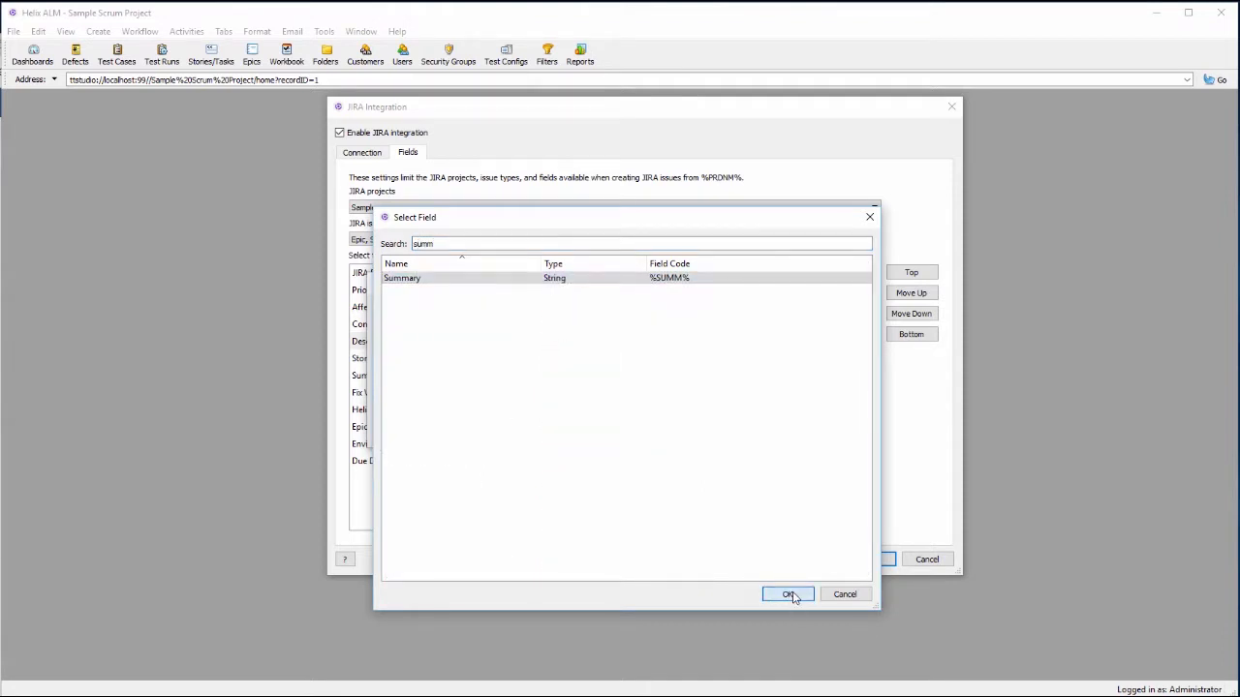
click(788, 593)
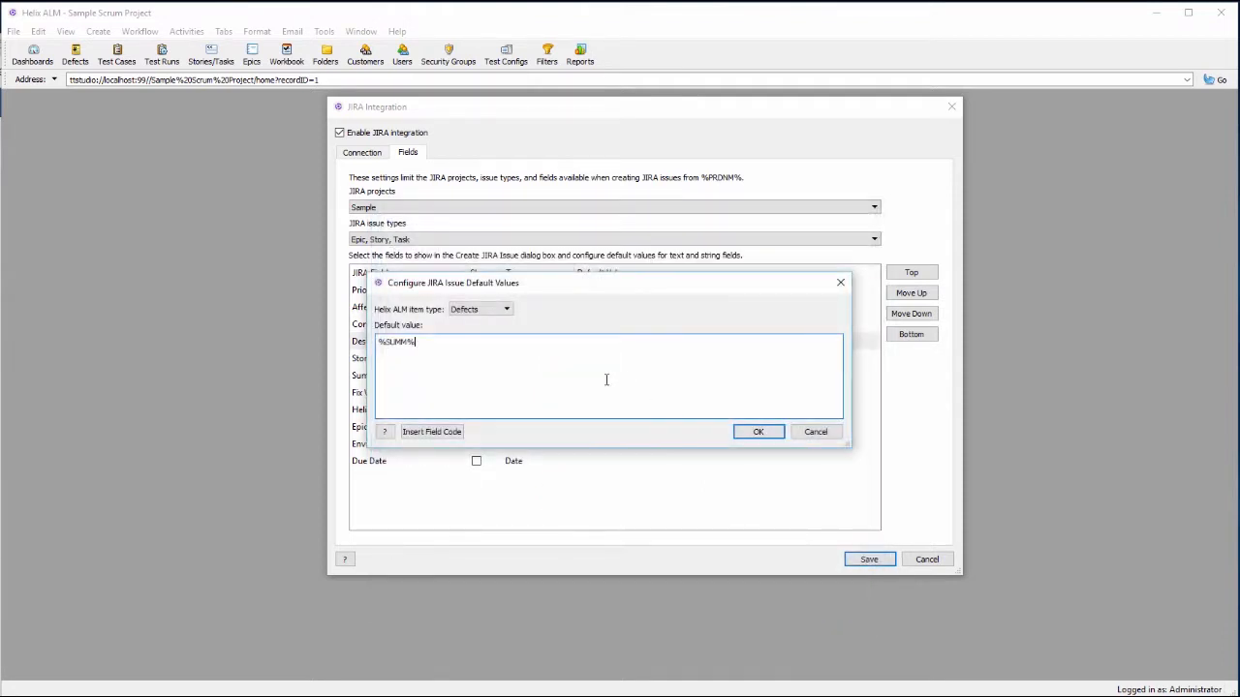
Set the Summary default value for Stories/Tasks to the Summary field code %RQSUM%
click(506, 309)
click(476, 354)
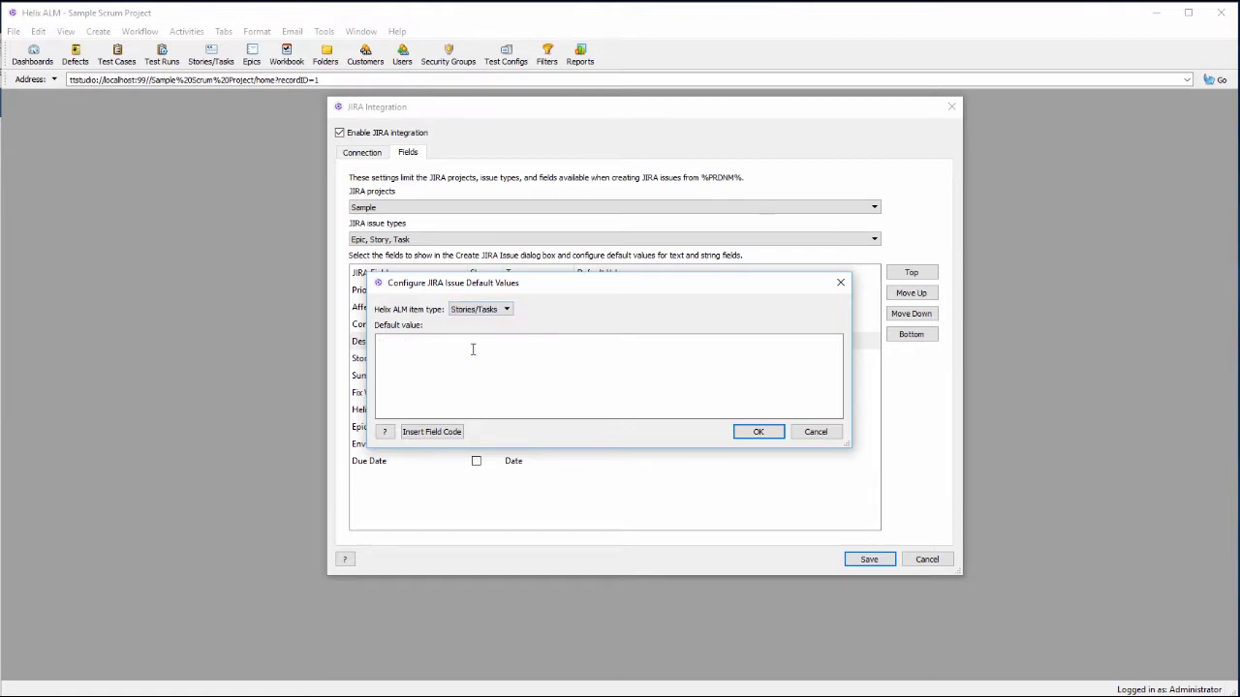
click(431, 431)
text(sum)
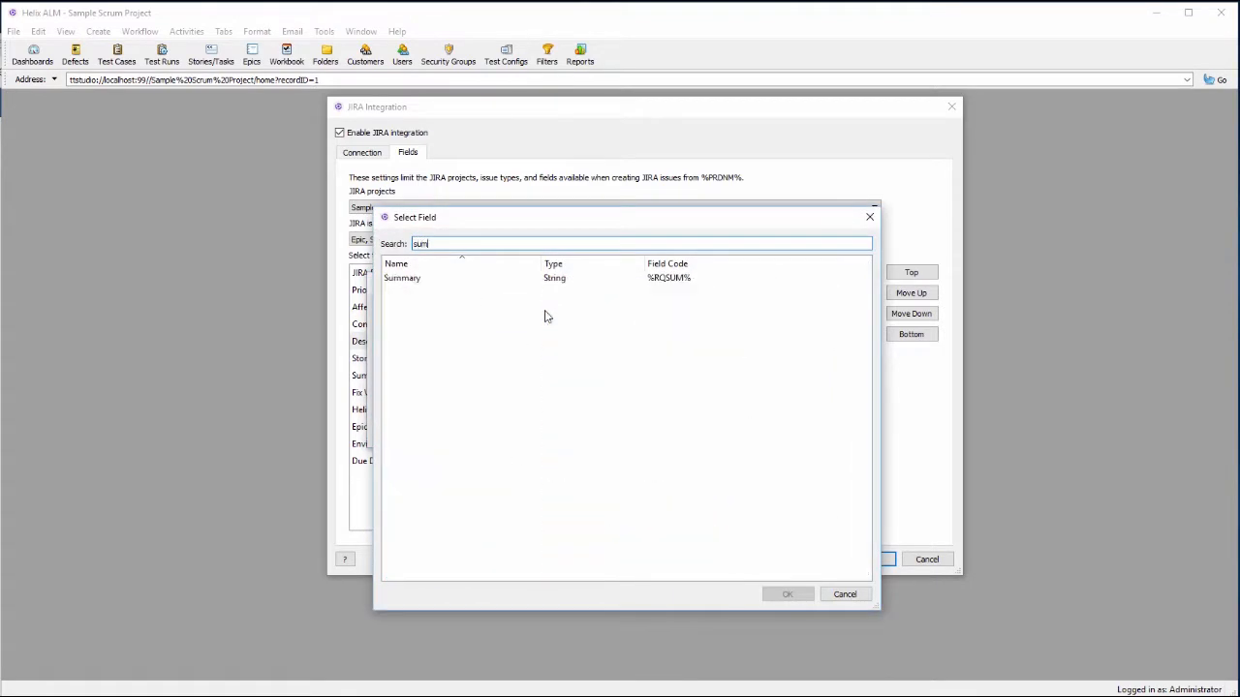
text(m)
click(553, 279)
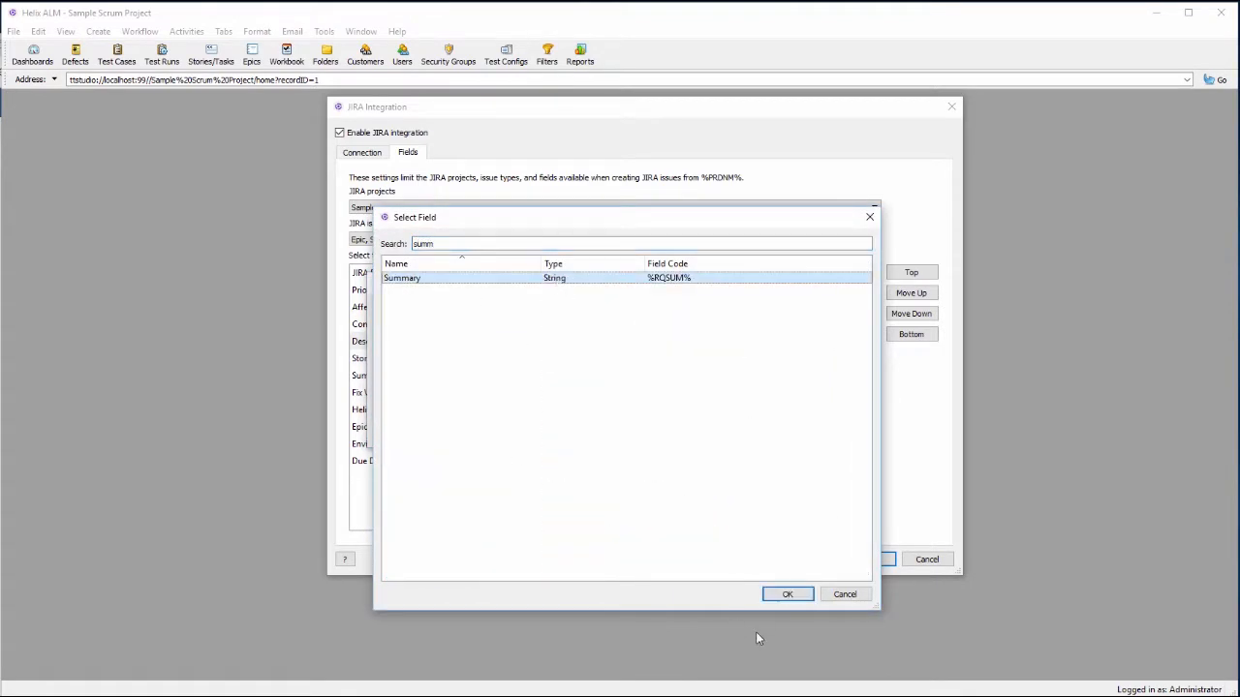
click(790, 594)
Set the Summary default value for Test Runs to the Summary field code %TRSUM%
click(481, 309)
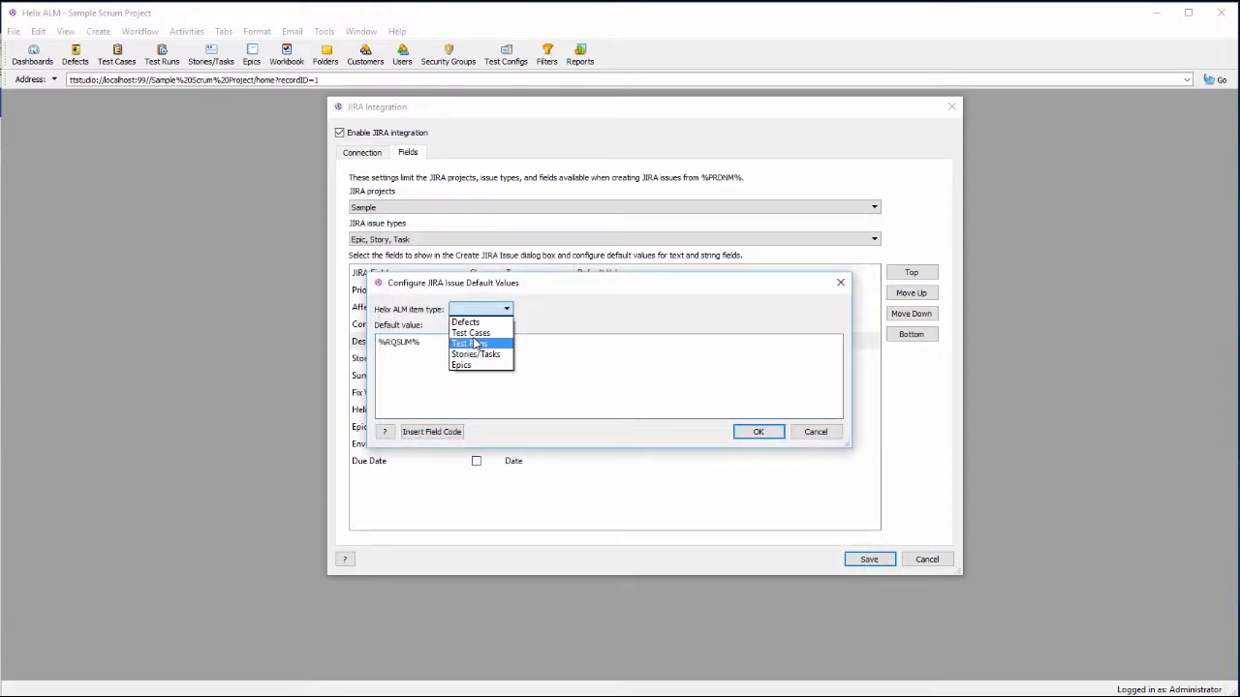
click(471, 343)
click(432, 431)
text(summ)
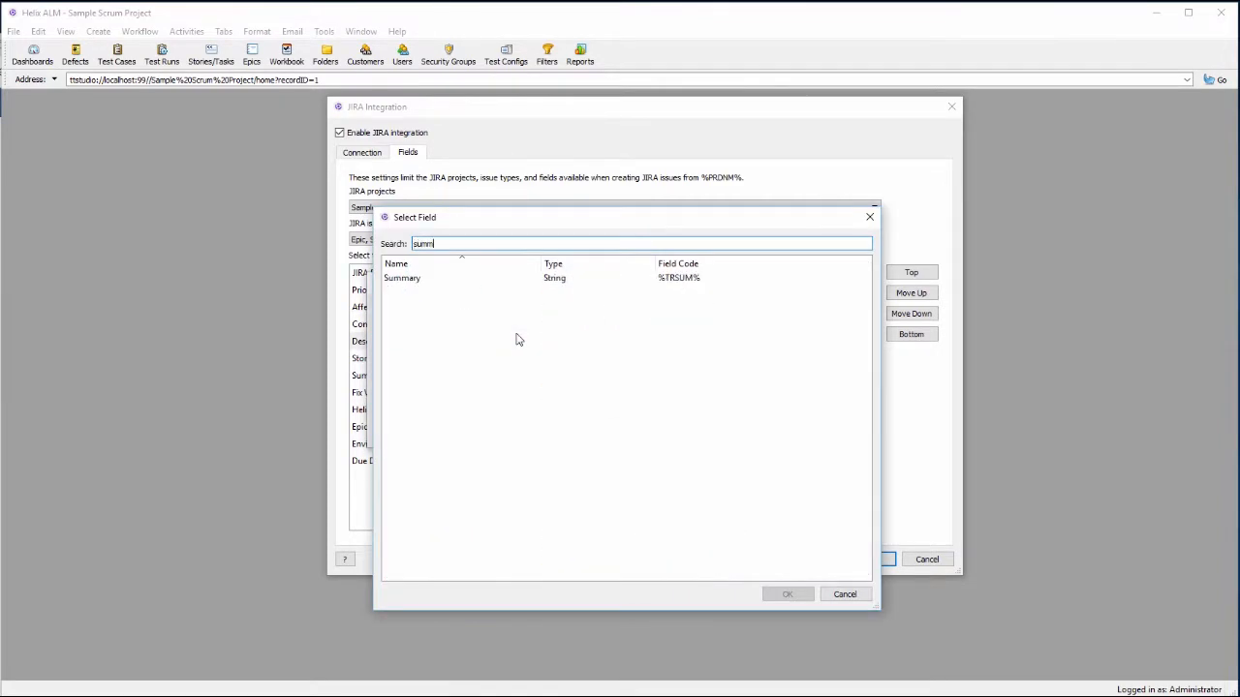
double_click(568, 280)
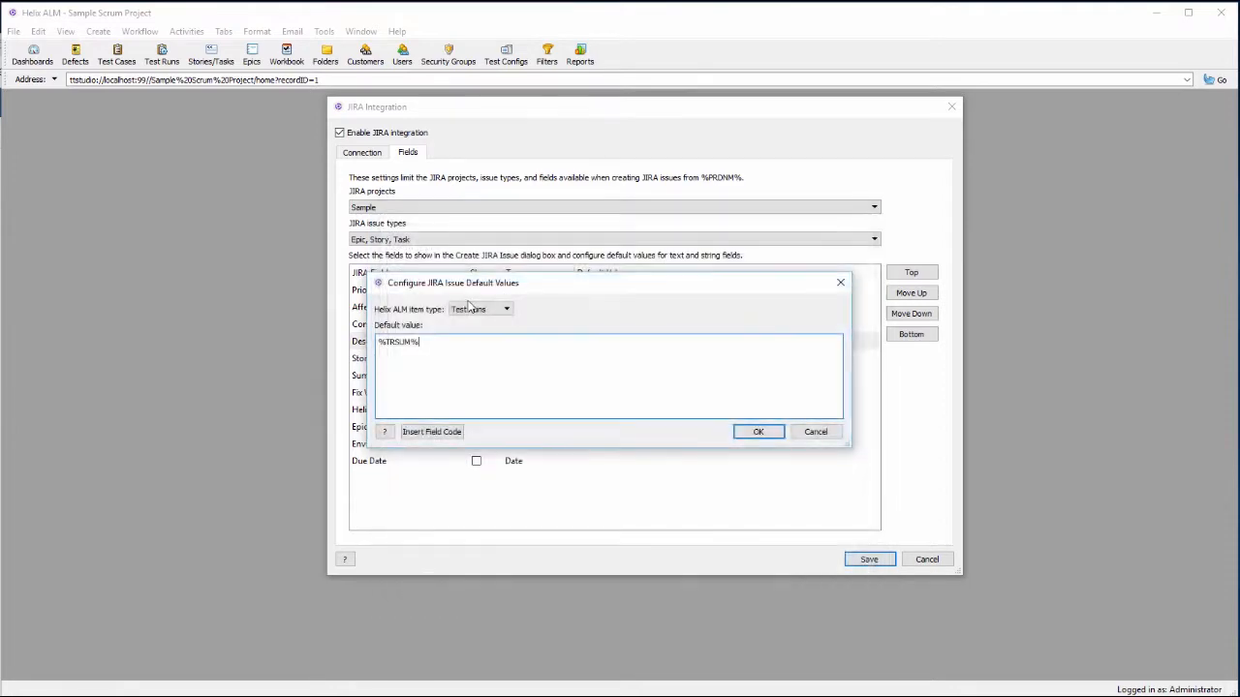
Set the Summary default value for Test Cases to the Summary field code %TCSUM% and save the JIRA integration settings
click(474, 309)
click(471, 332)
click(432, 431)
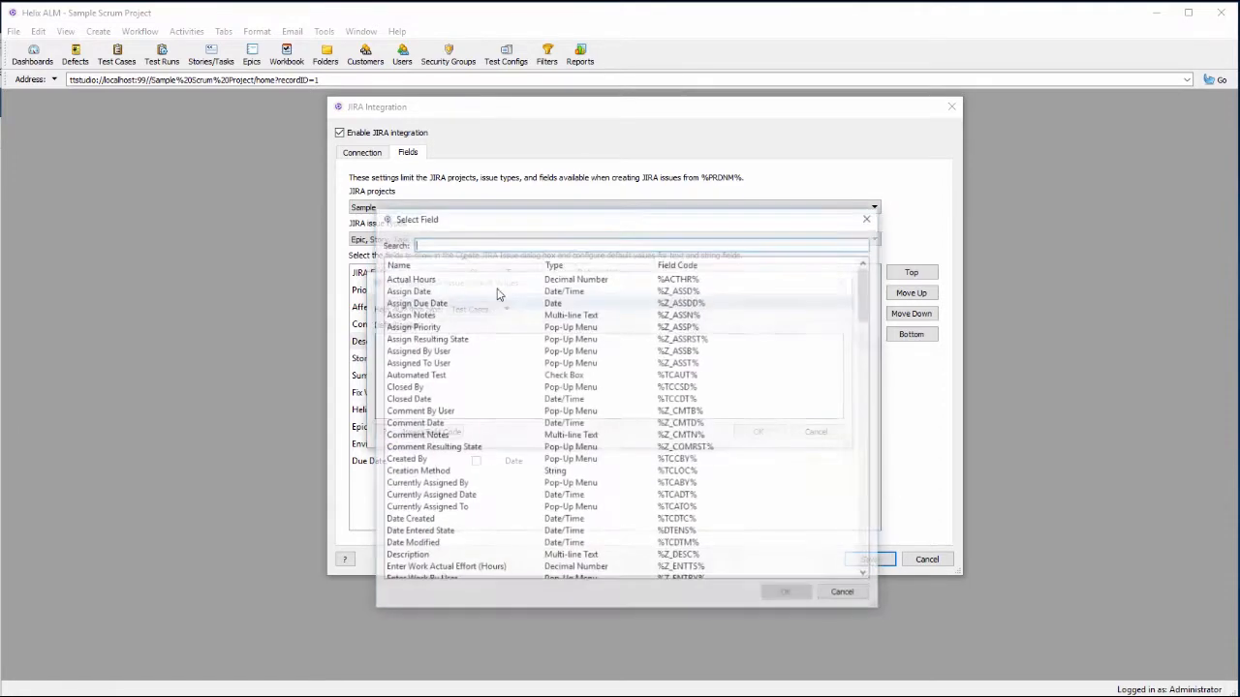
text(summary)
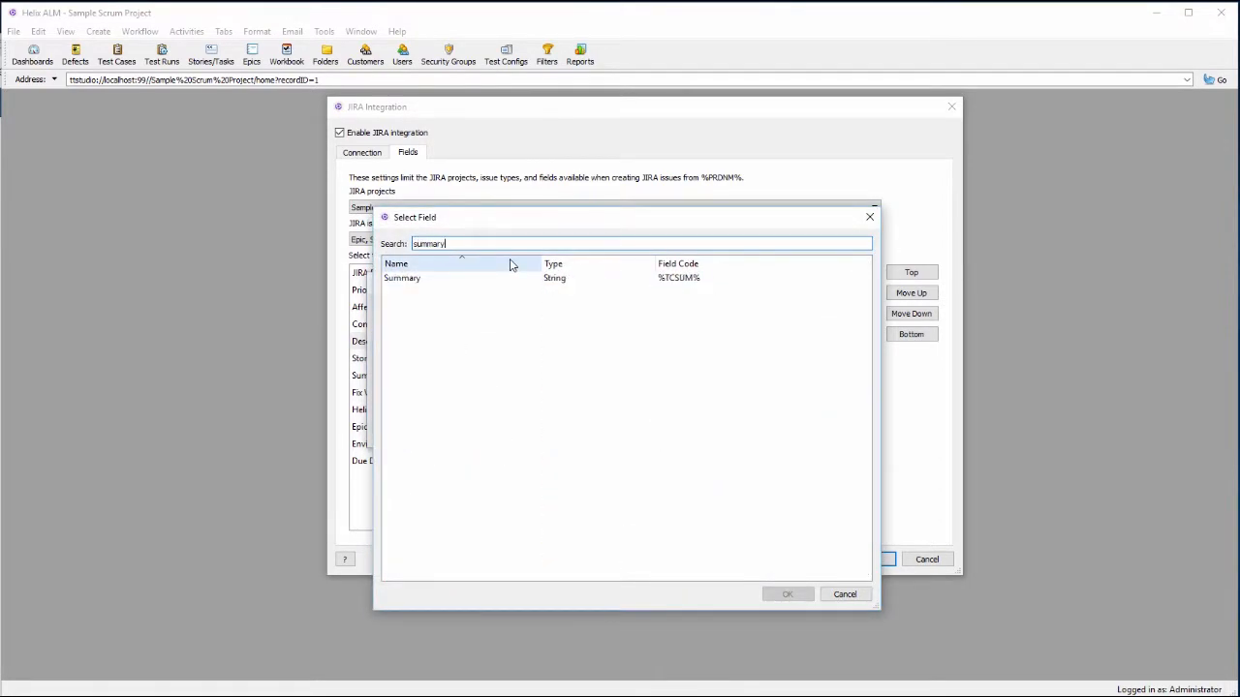
click(545, 280)
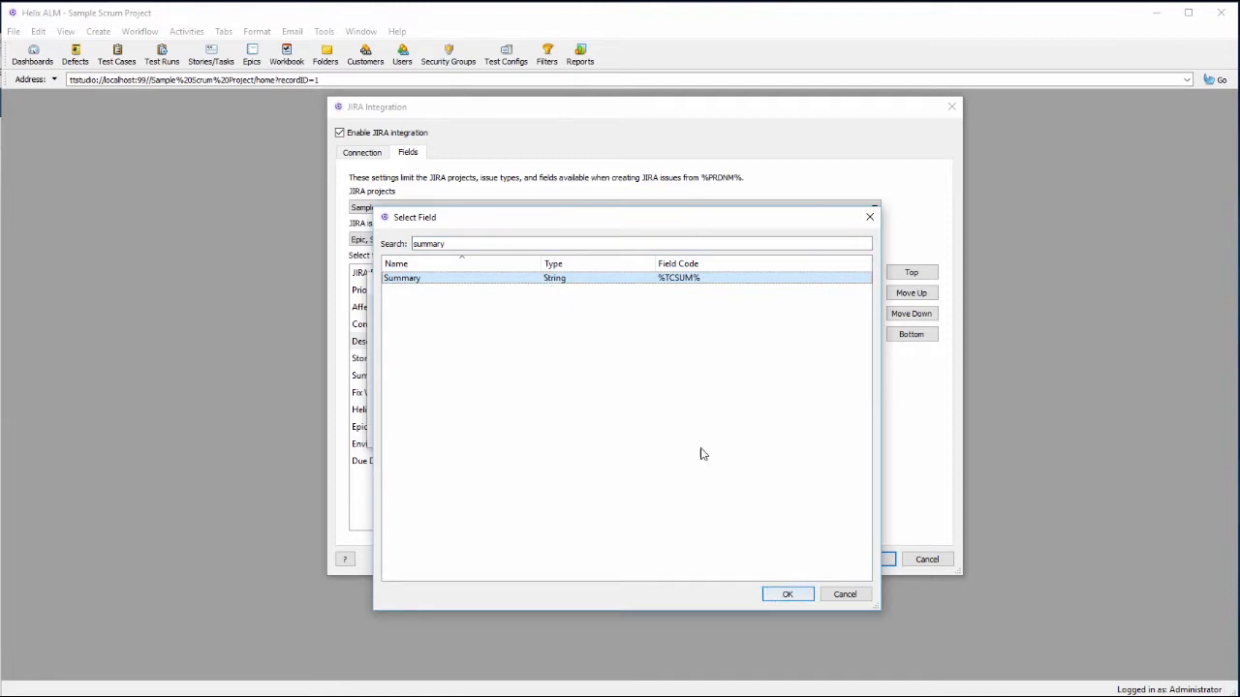
double_click(681, 278)
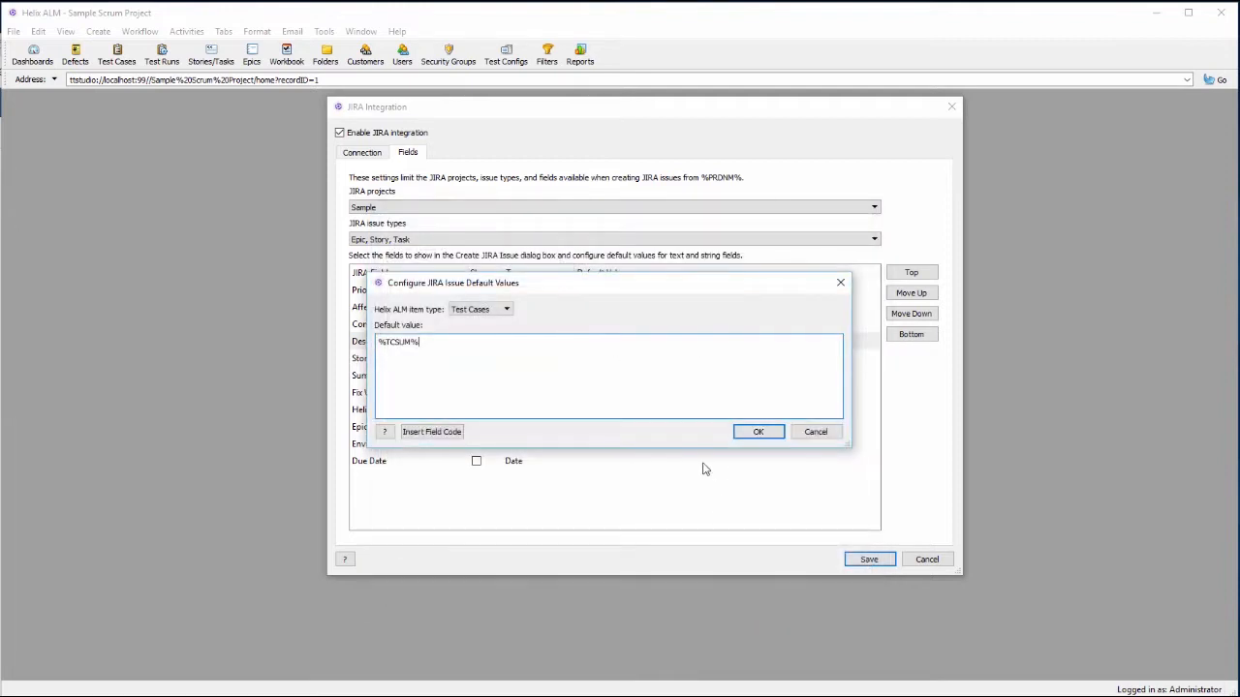
click(741, 429)
click(868, 559)
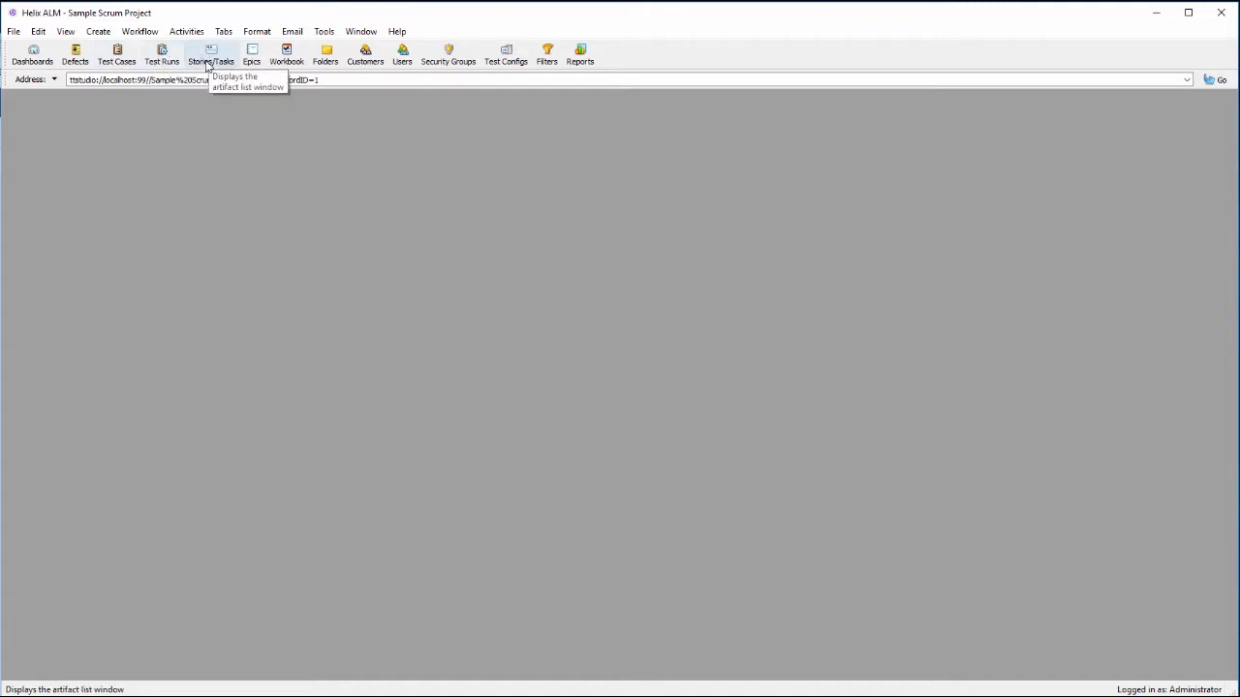
Show the Test Runs list maximized and open test run 28, Login Auth Process, for editing
click(177, 64)
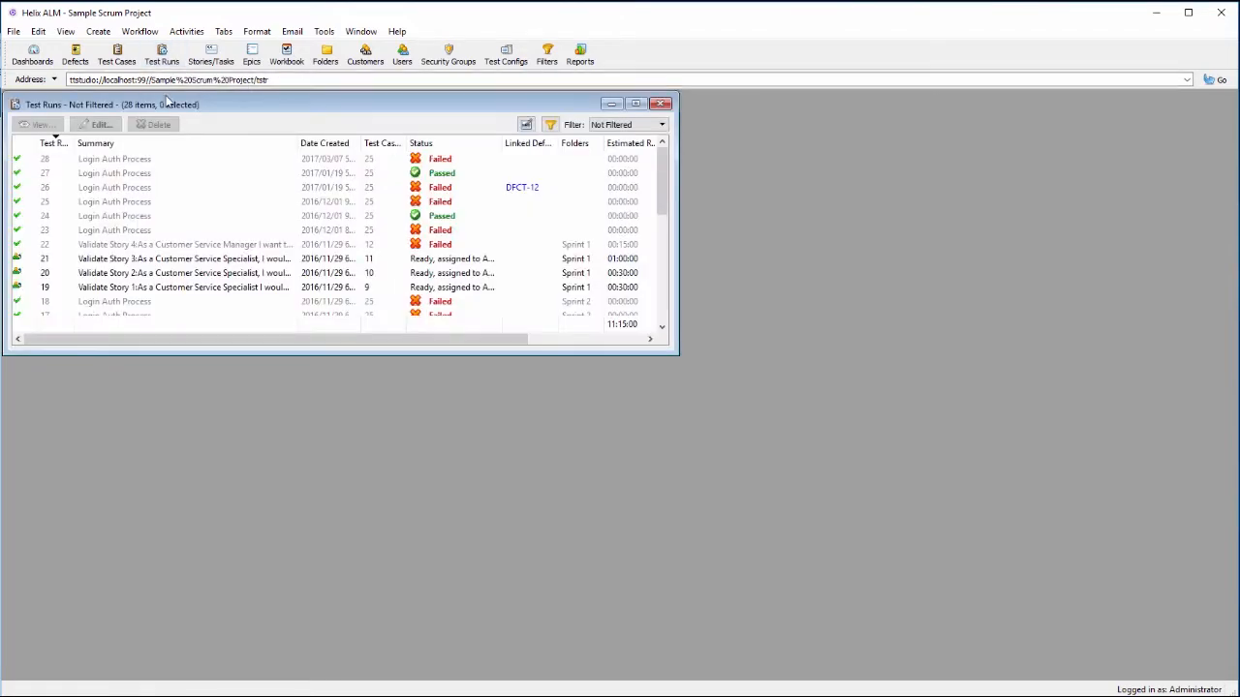
double_click(182, 107)
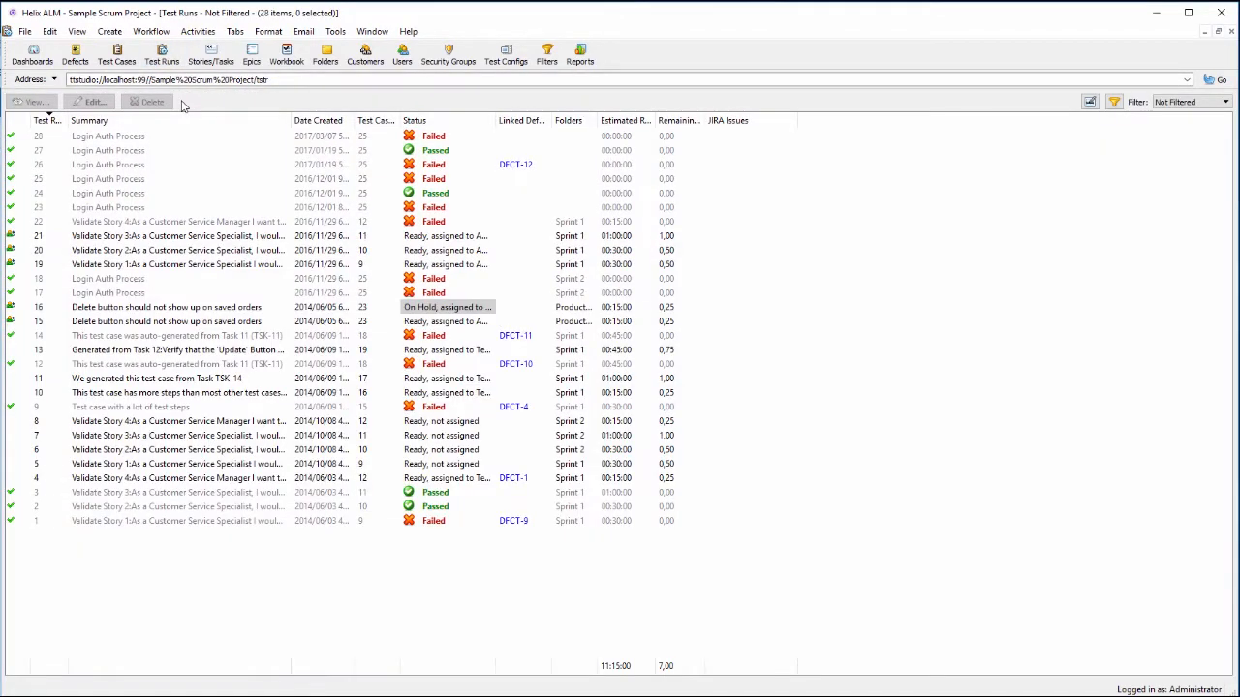
click(133, 137)
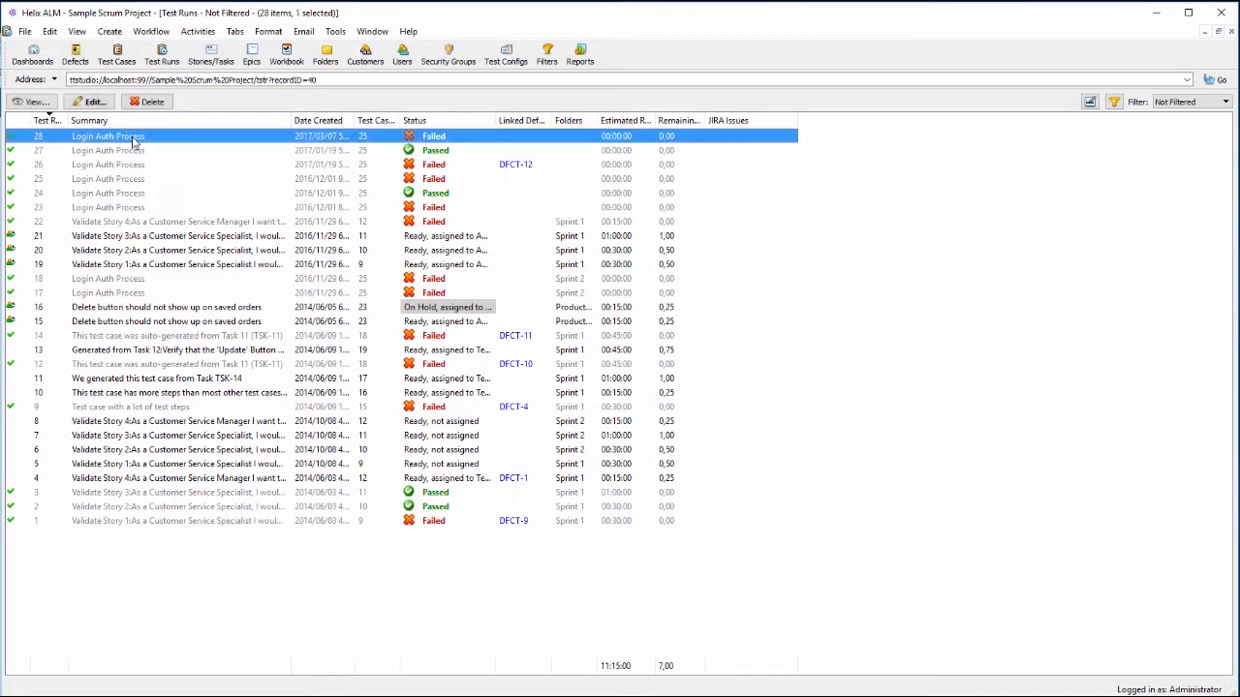
double_click(133, 142)
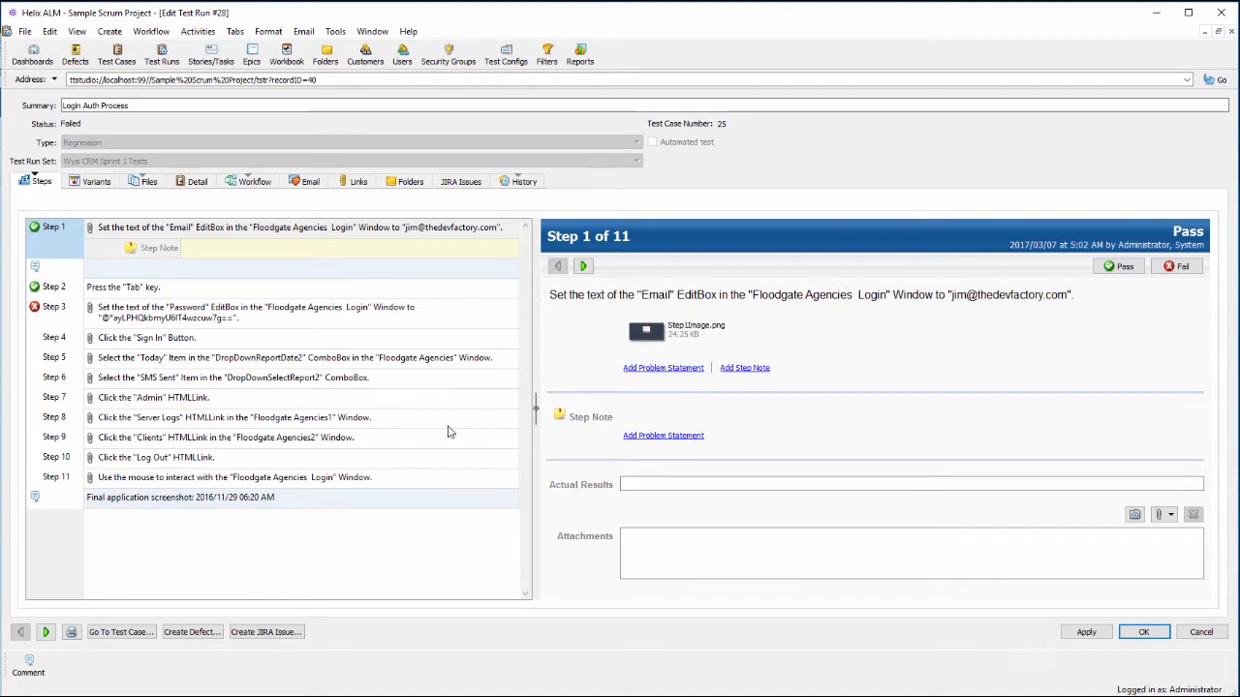
Start a JIRA issue from the test run and connect to JIRA with the account username and password
click(276, 635)
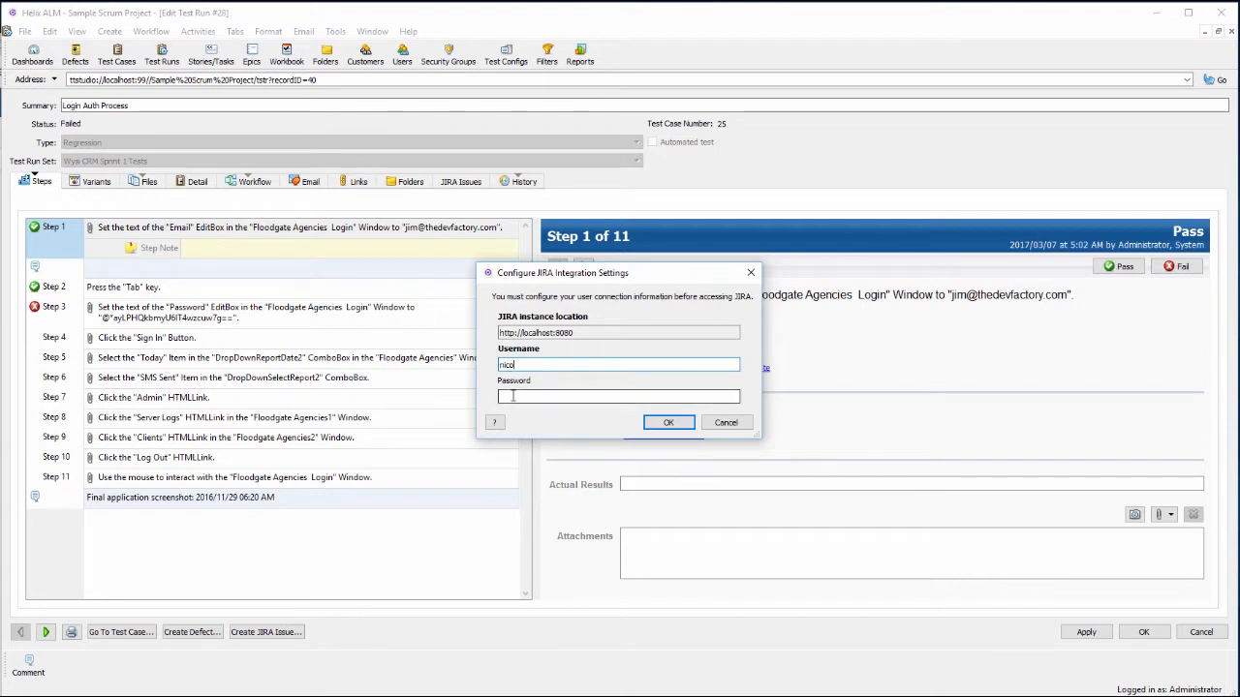
text(p)
click(664, 423)
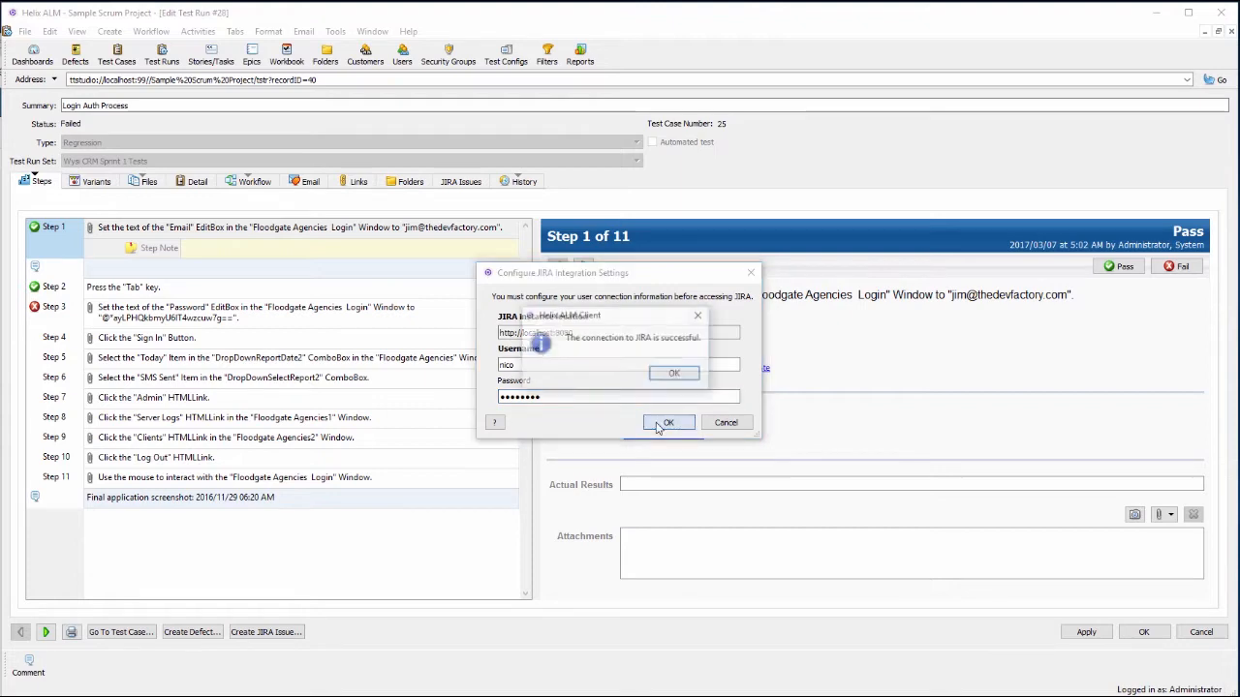
click(672, 376)
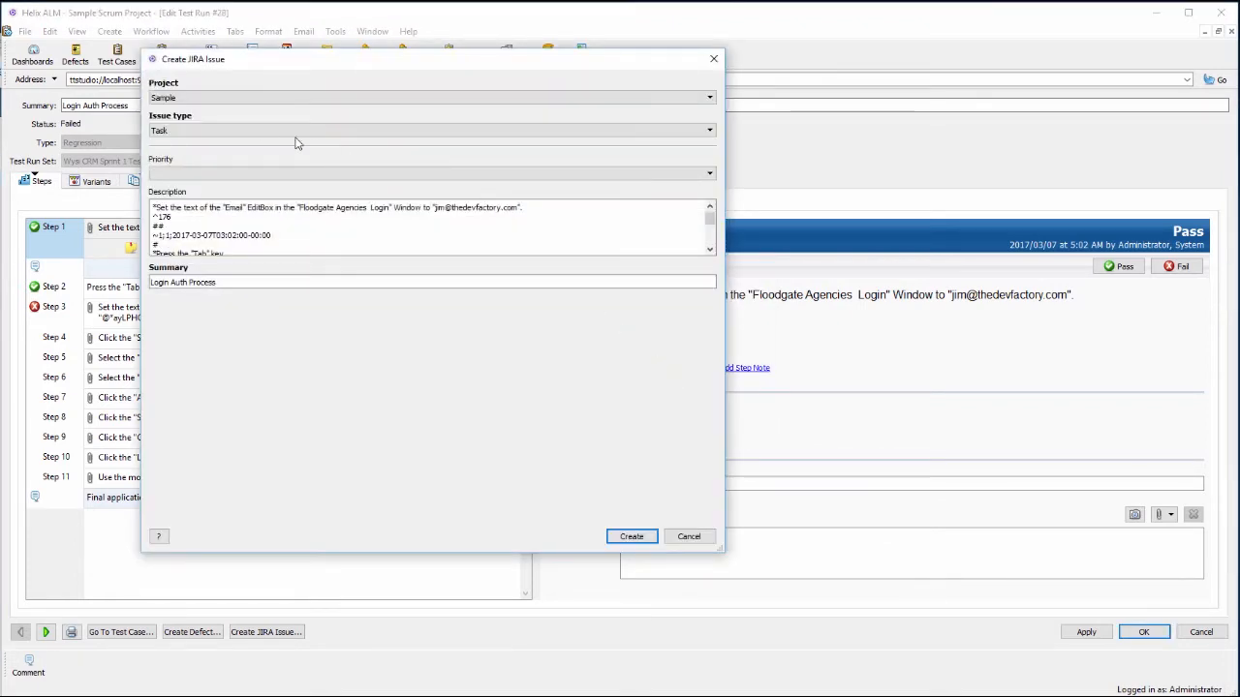
Set the new JIRA task's priority to High and create the issue in the Sample project
click(235, 174)
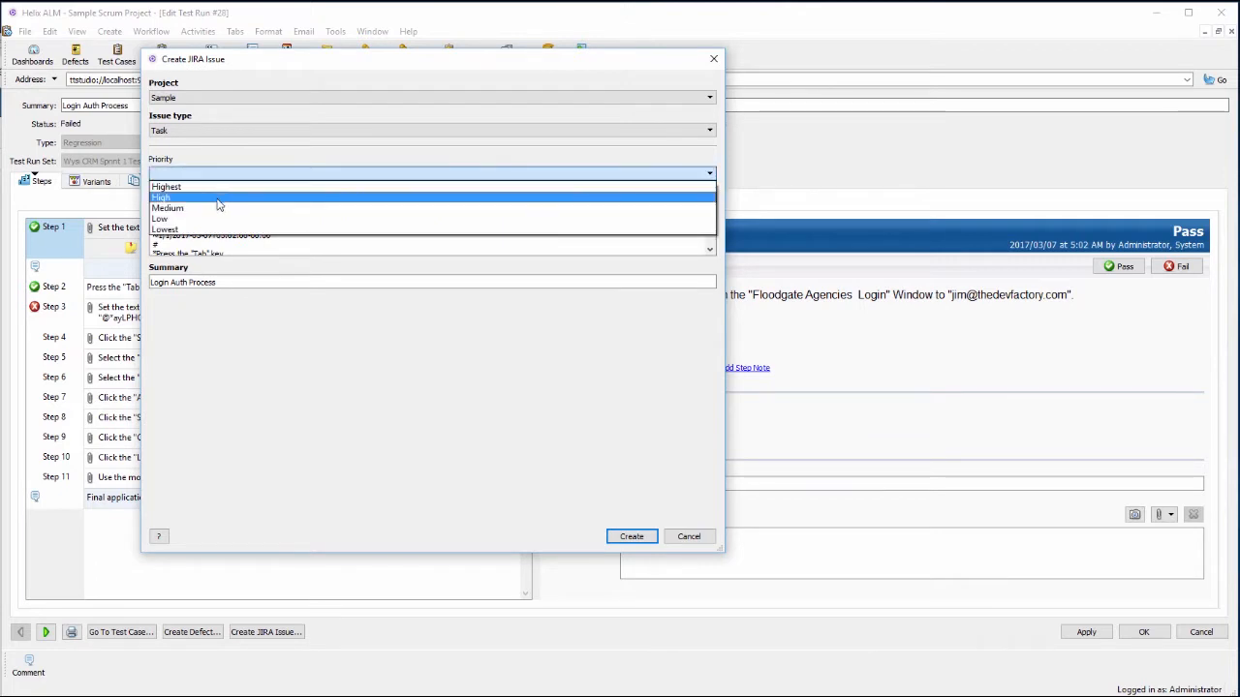
click(218, 204)
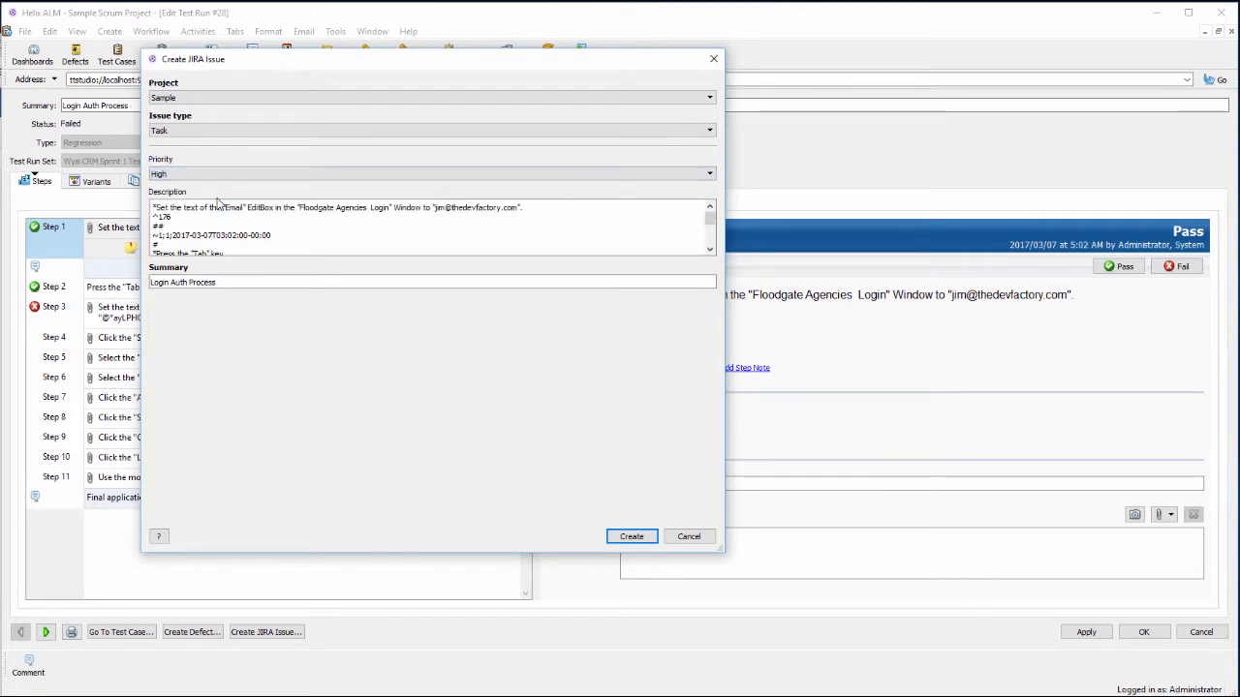
click(631, 536)
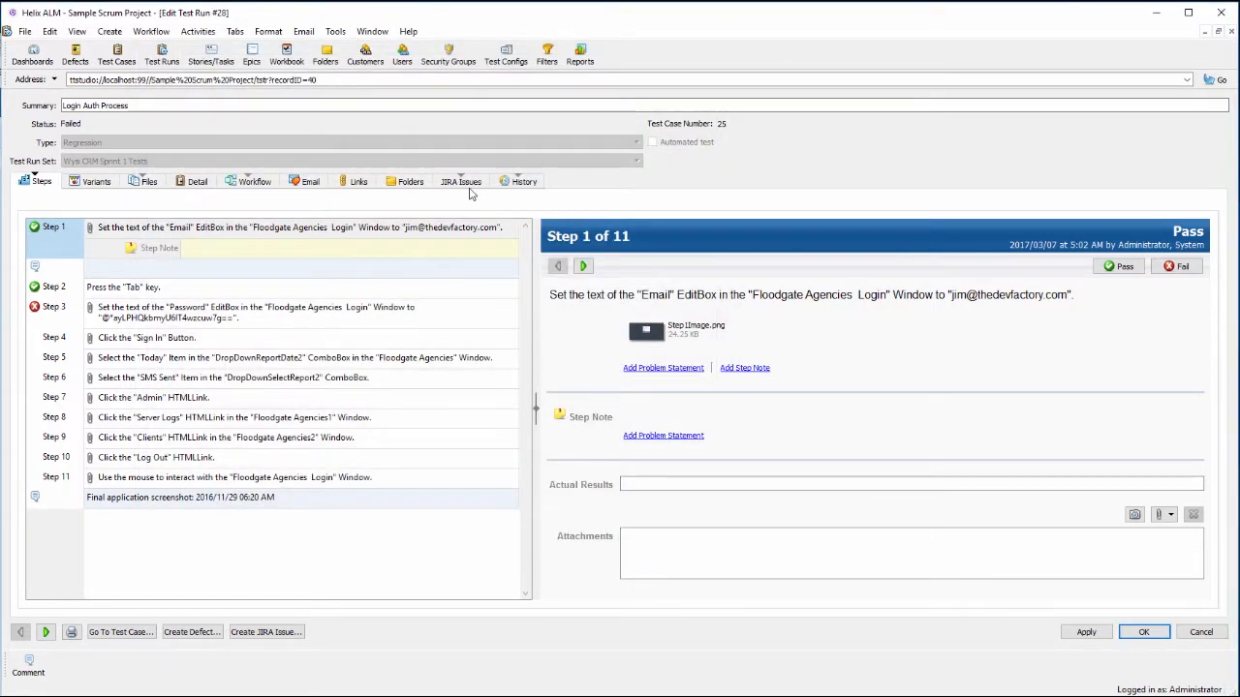
View the test run's JIRA issues and examine the details and description of the Login Auth Process issue in JIRA
click(463, 183)
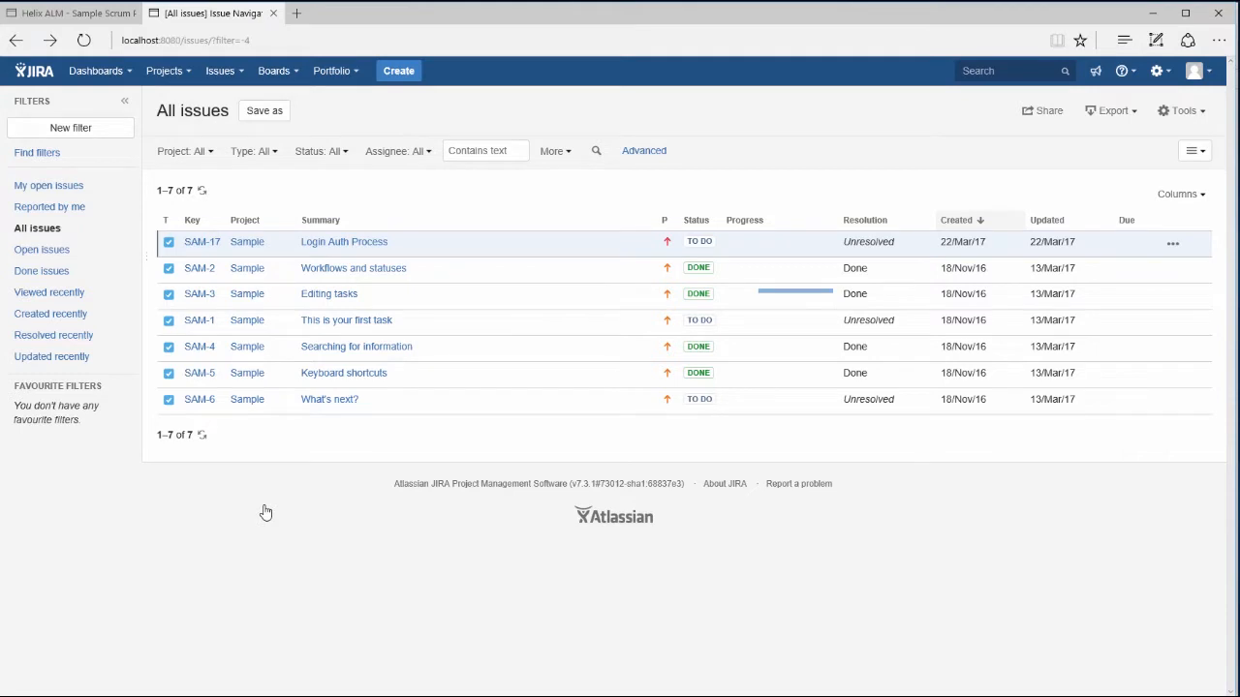
click(345, 242)
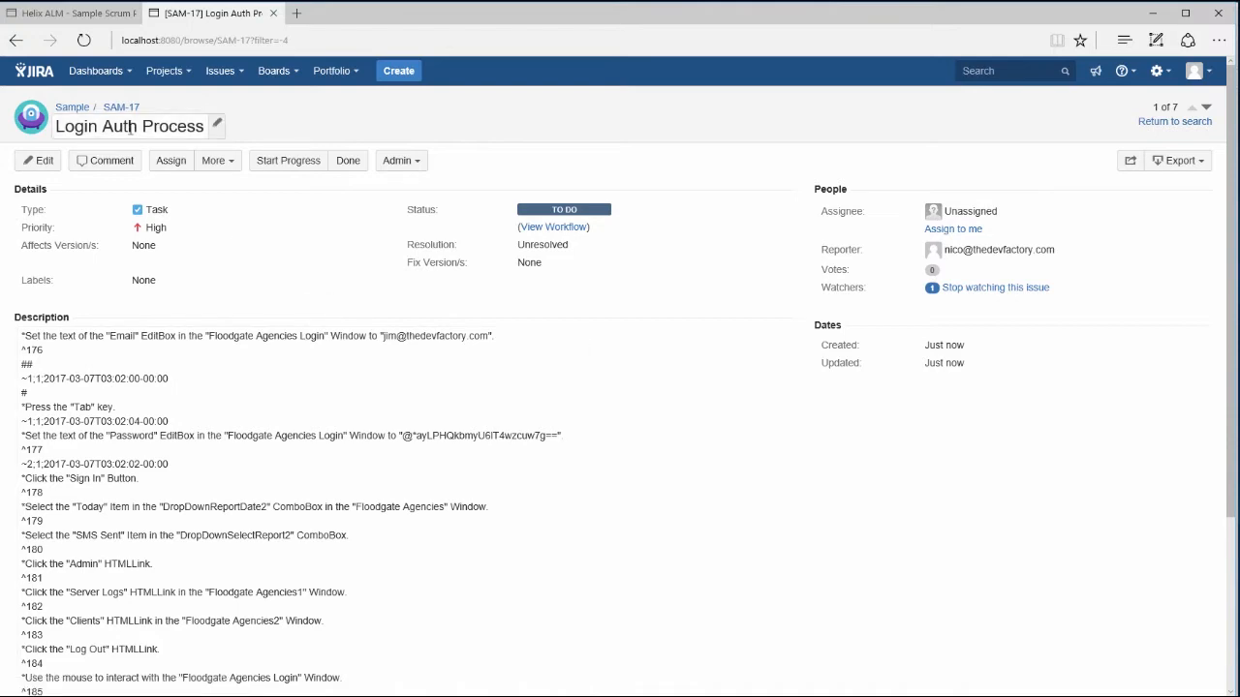
scroll(78, 356, down, 3)
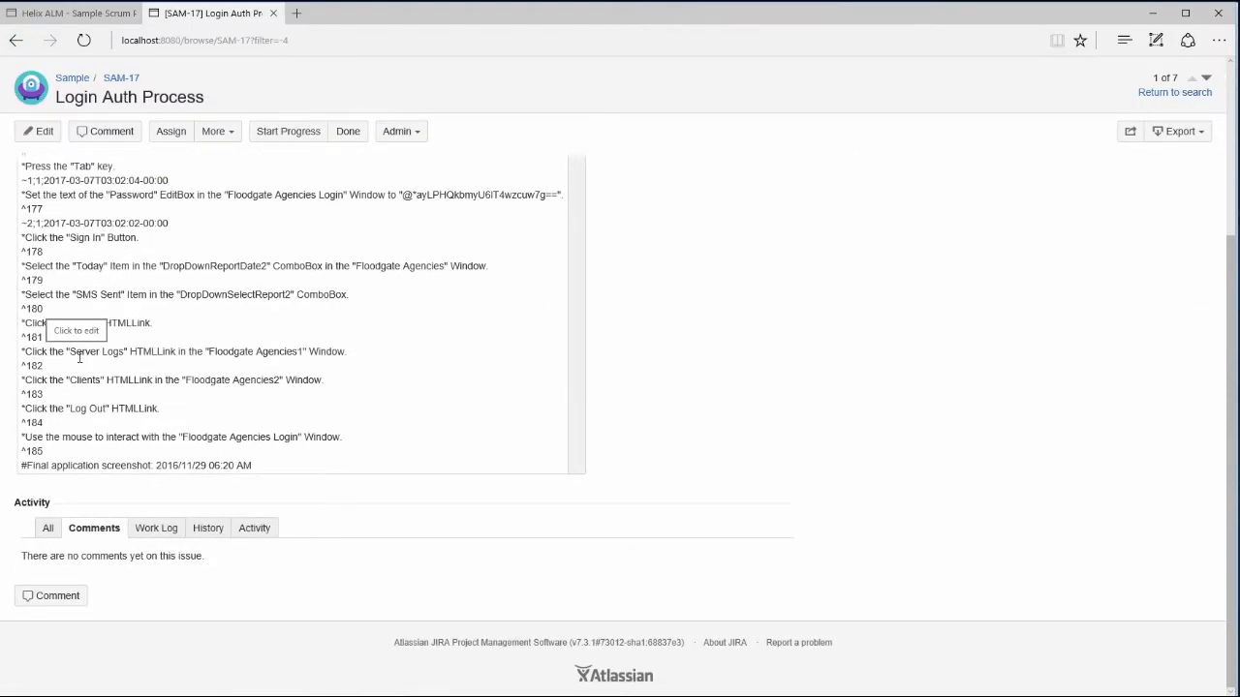
scroll(79, 356, up, 3)
Switch to the Helix ALM web client, open Story/Task 46 for editing, and start a new JIRA issue from it
click(70, 13)
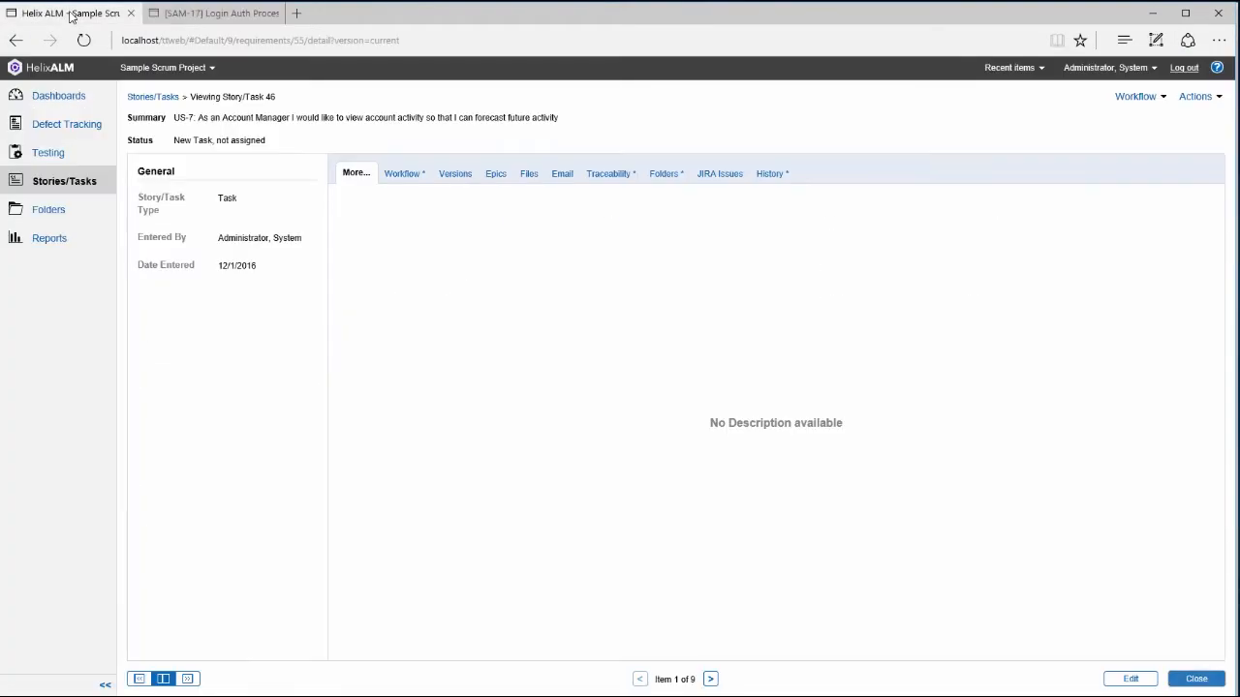
click(1121, 677)
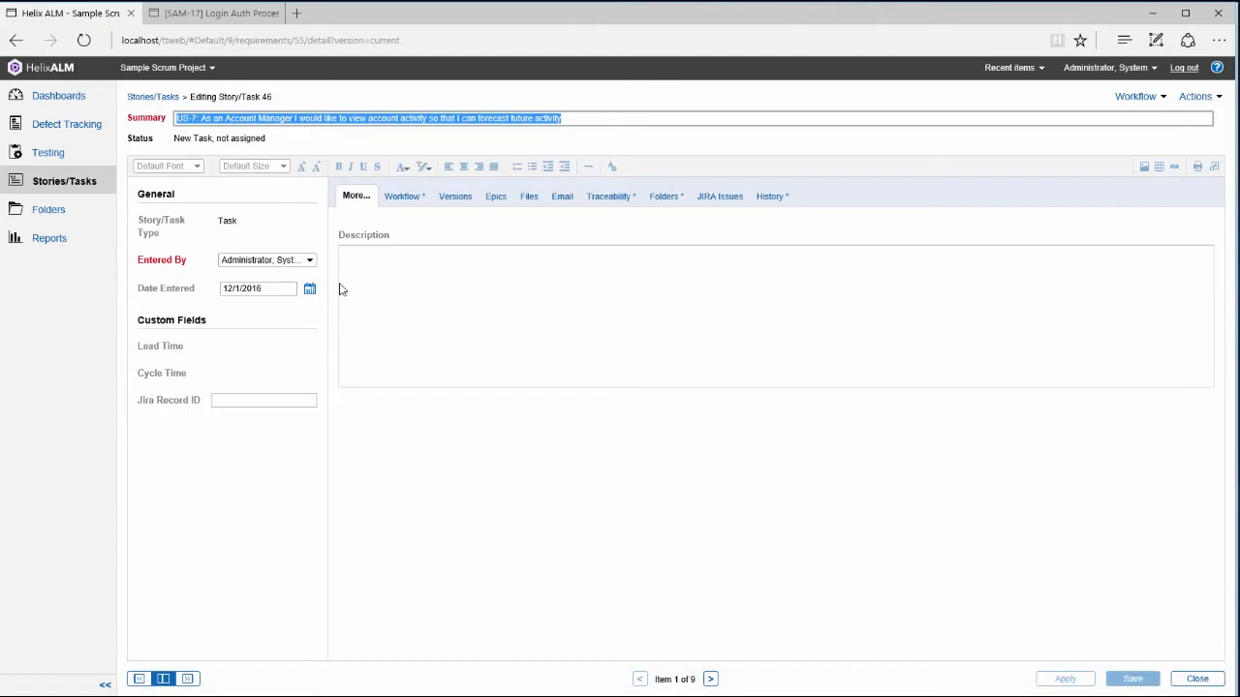
click(1217, 97)
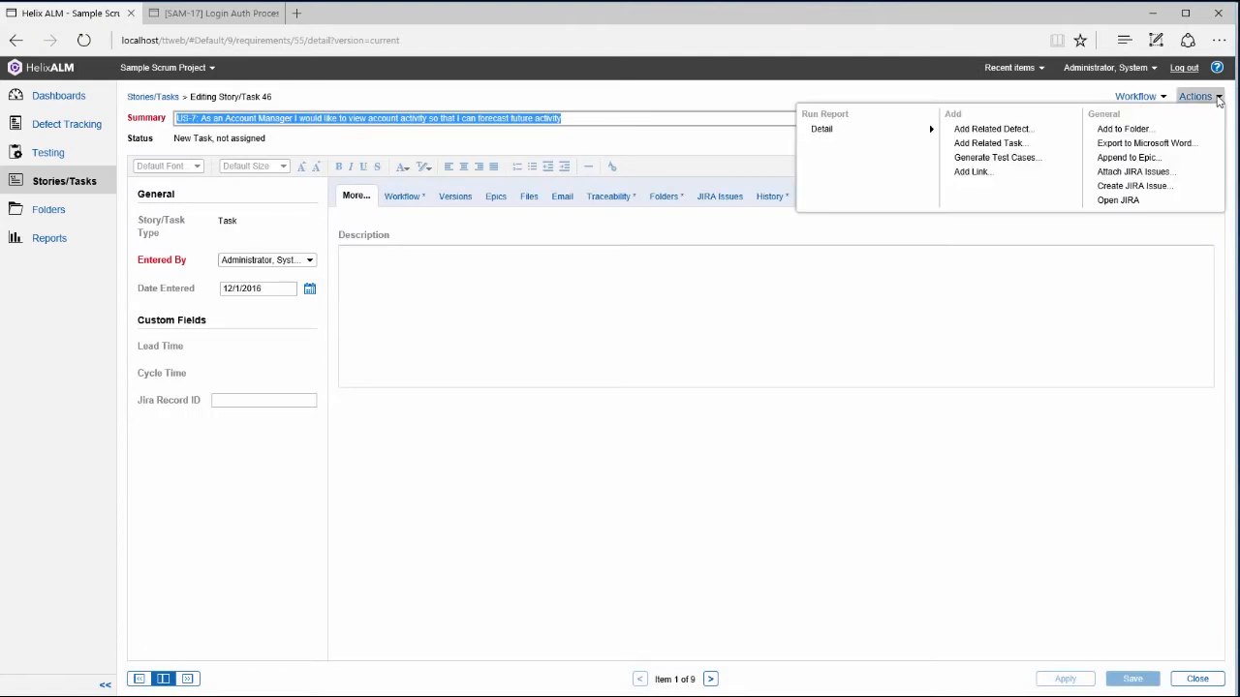
click(1132, 186)
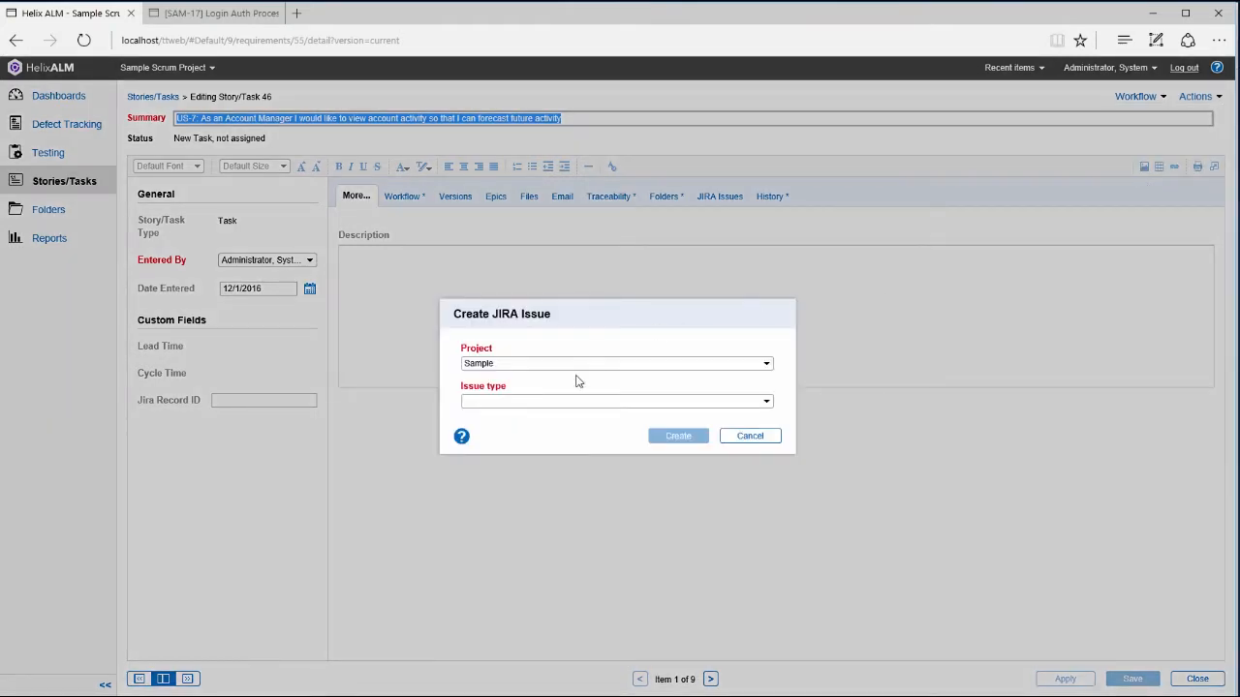
Create a JIRA issue of type Task with priority Highest in the Sample project from Story/Task 46
click(572, 404)
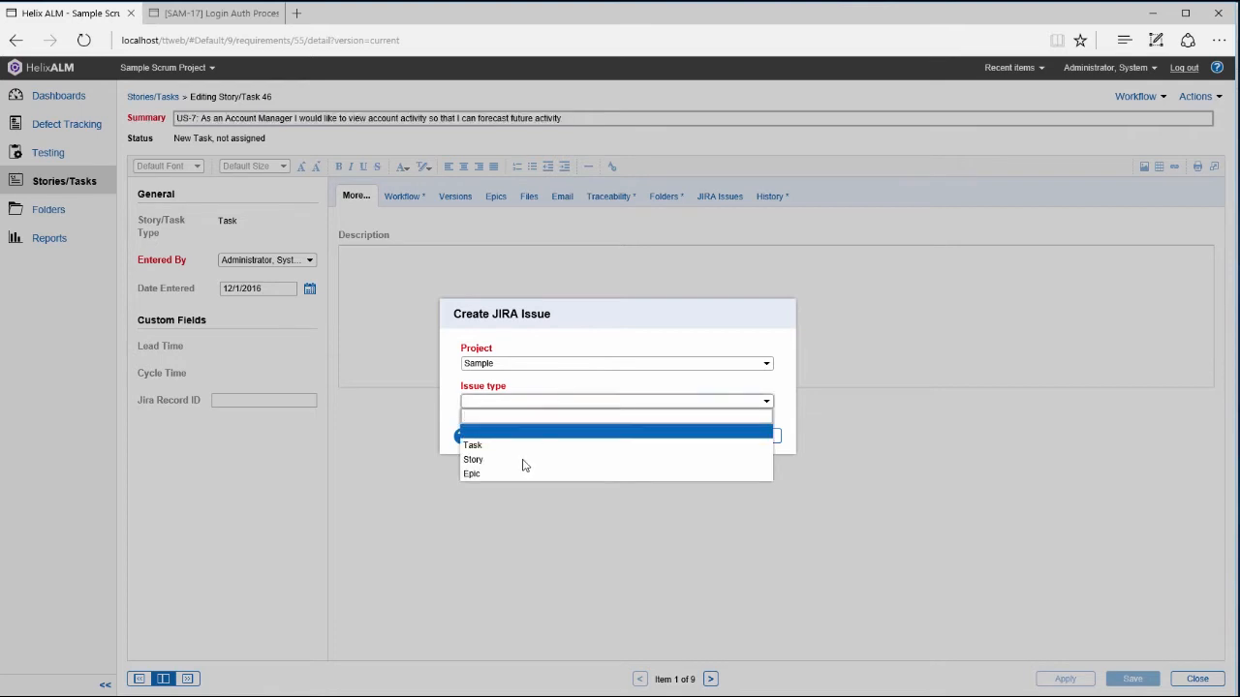
click(474, 445)
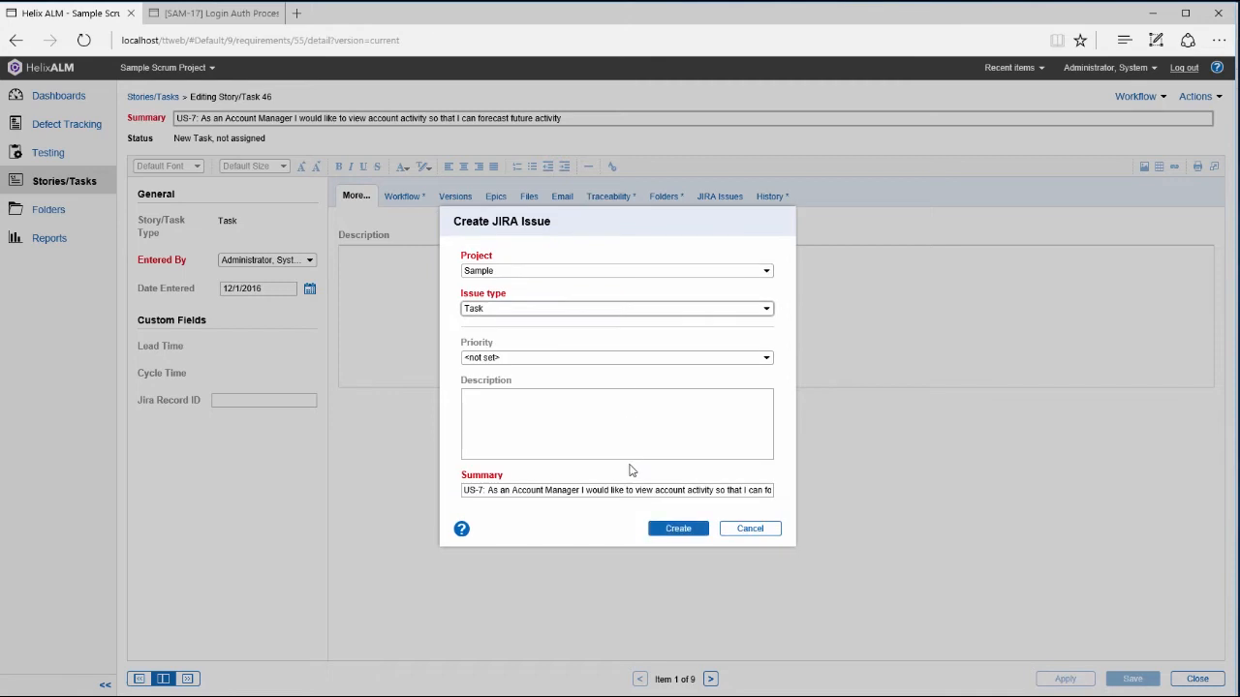
click(517, 361)
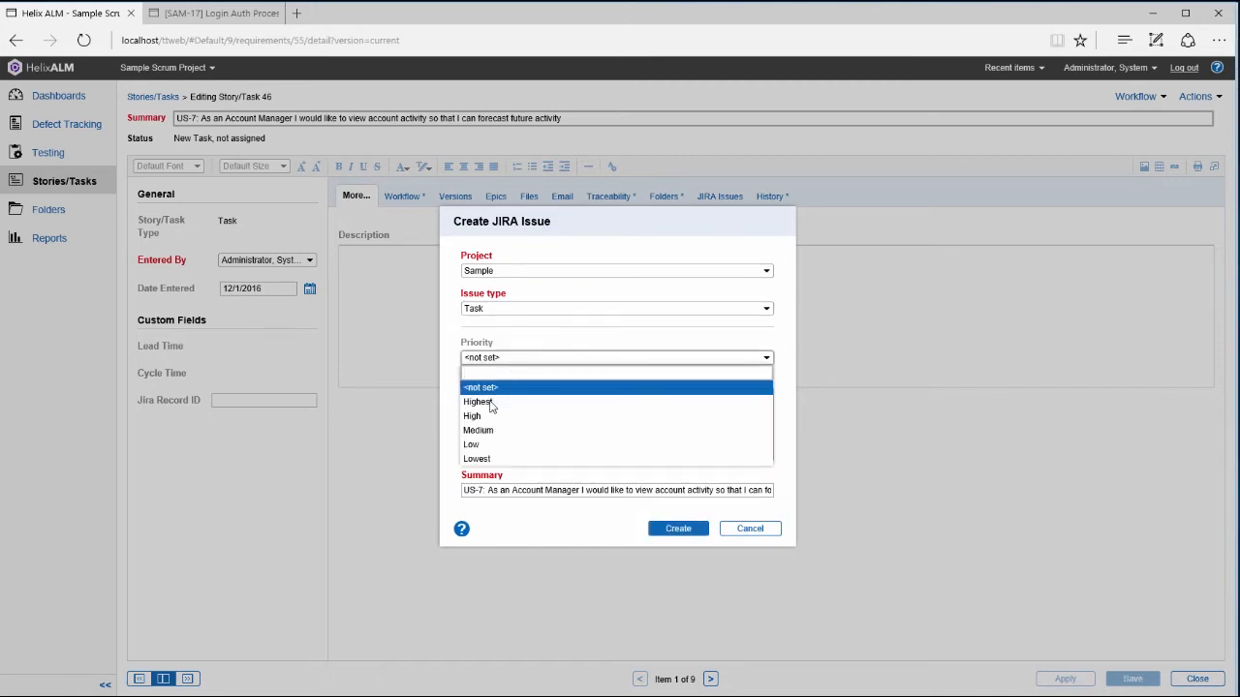
click(489, 402)
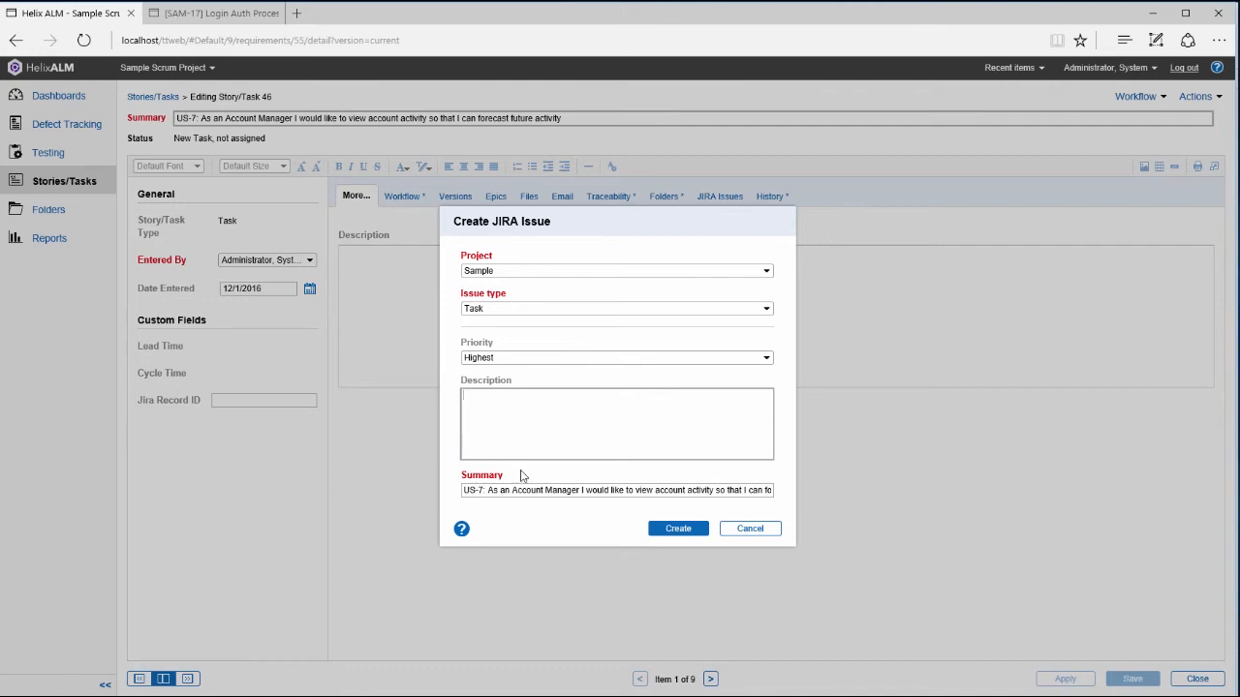
click(678, 530)
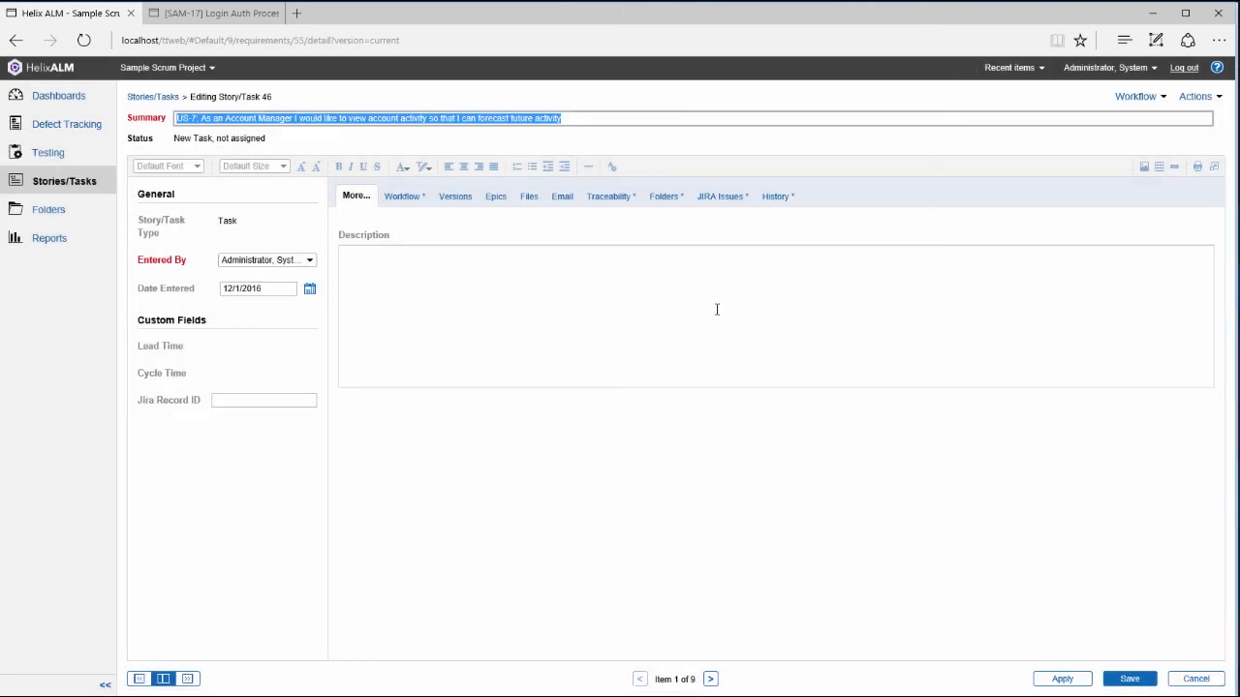
View the story's JIRA issues, switch to JIRA, list all issues and open the US-7 account activity issue
click(717, 197)
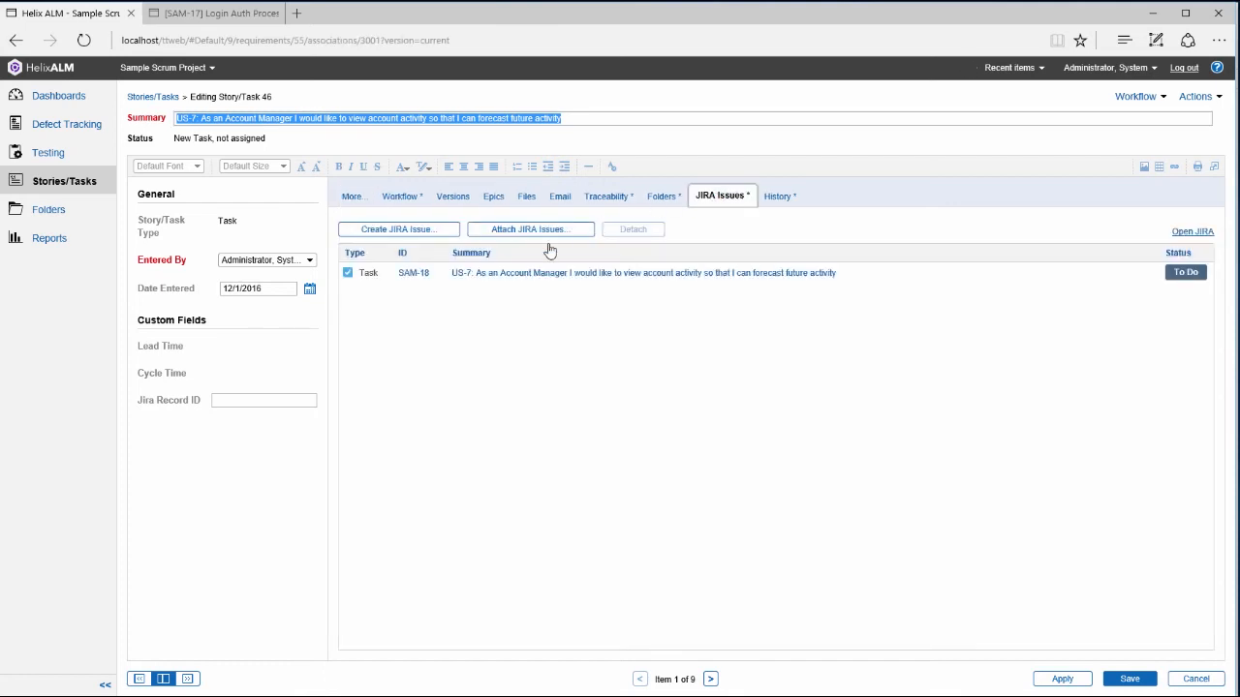
click(221, 13)
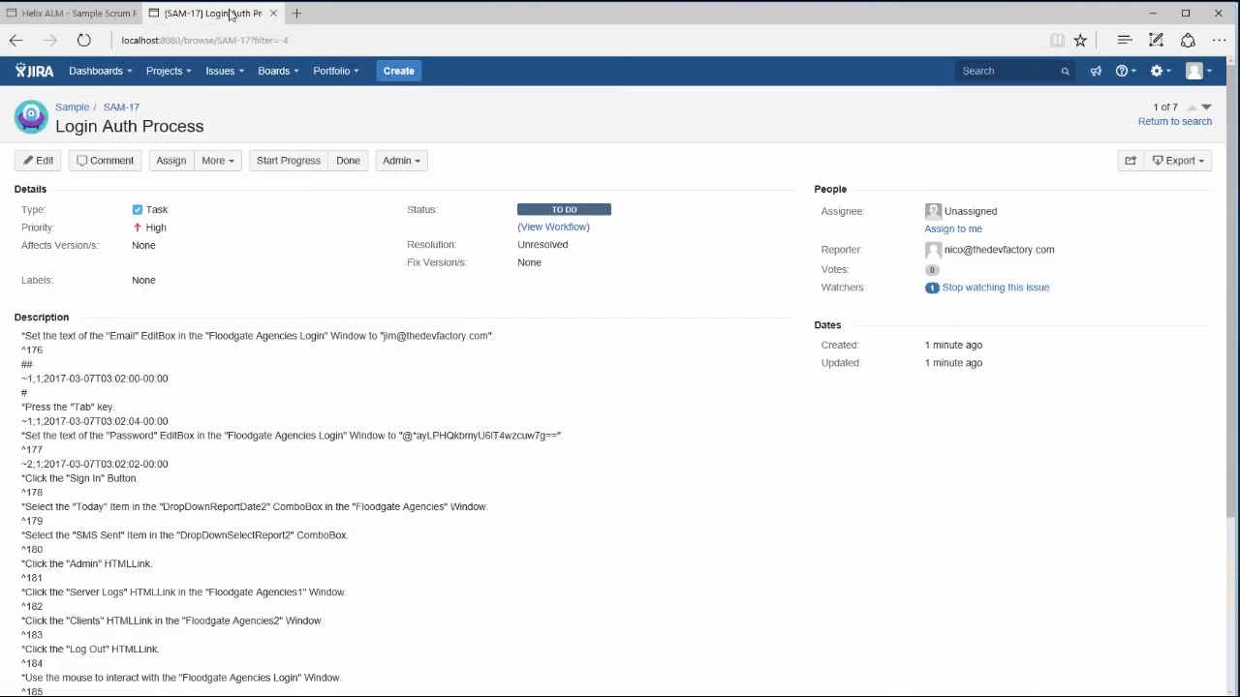
click(222, 71)
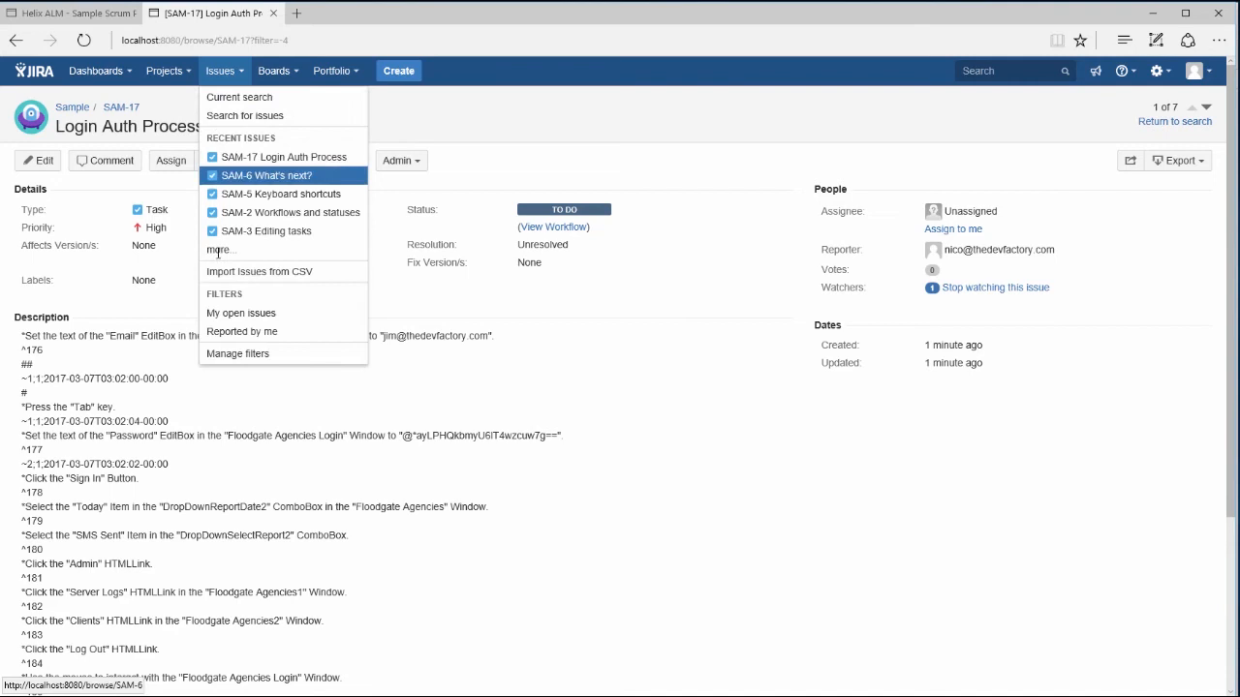
click(233, 312)
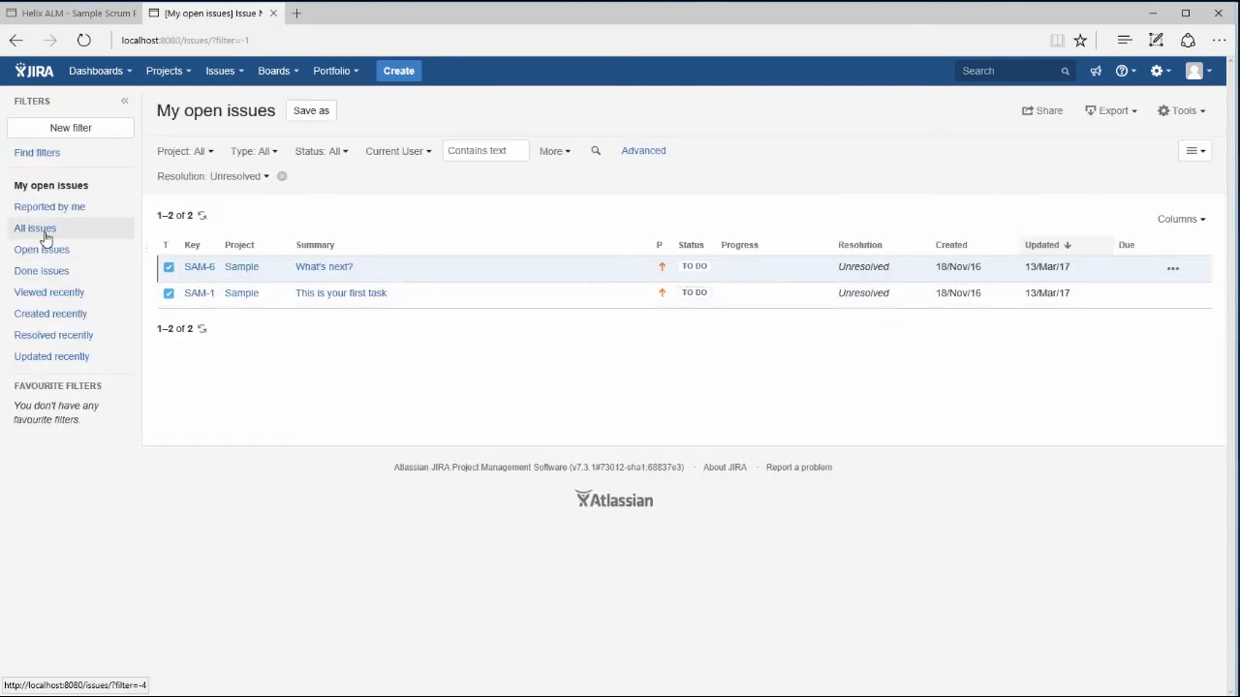
click(44, 230)
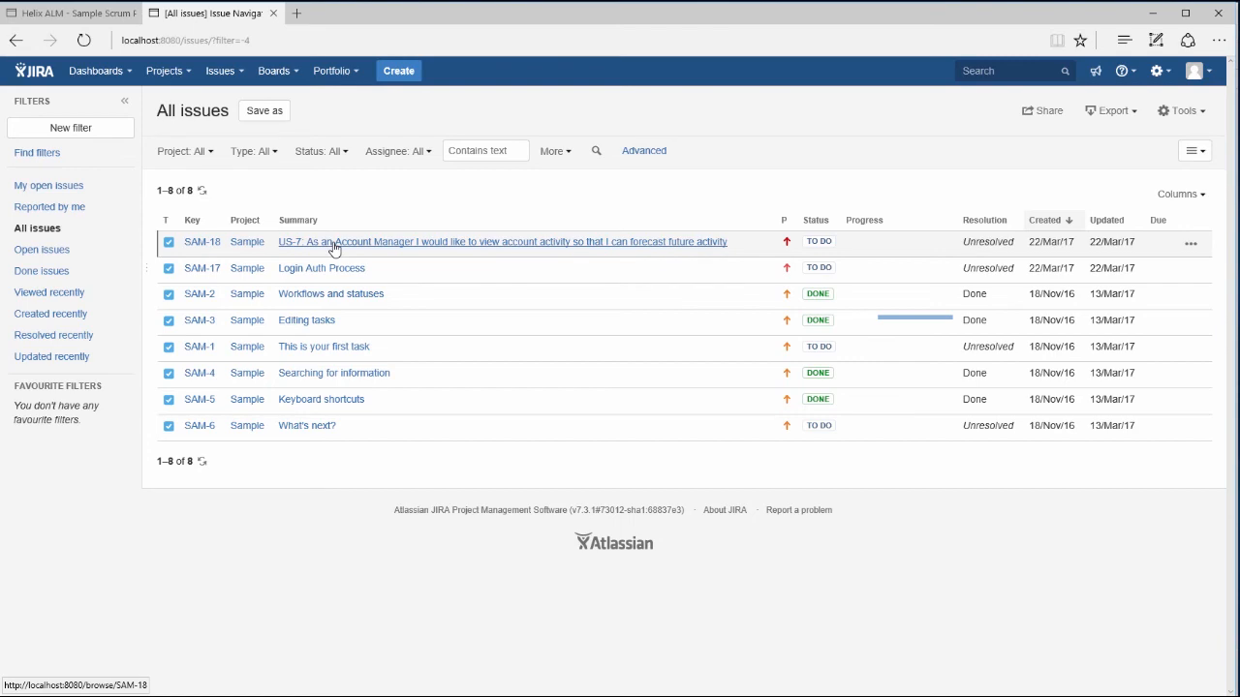
click(335, 248)
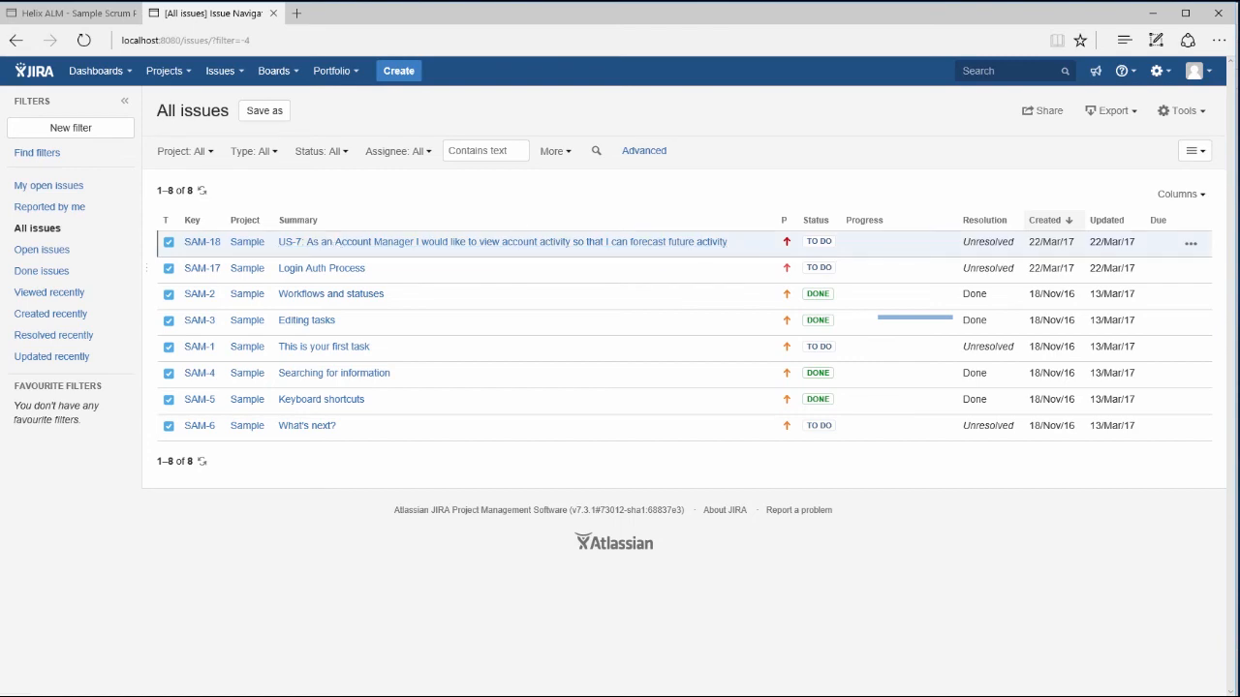